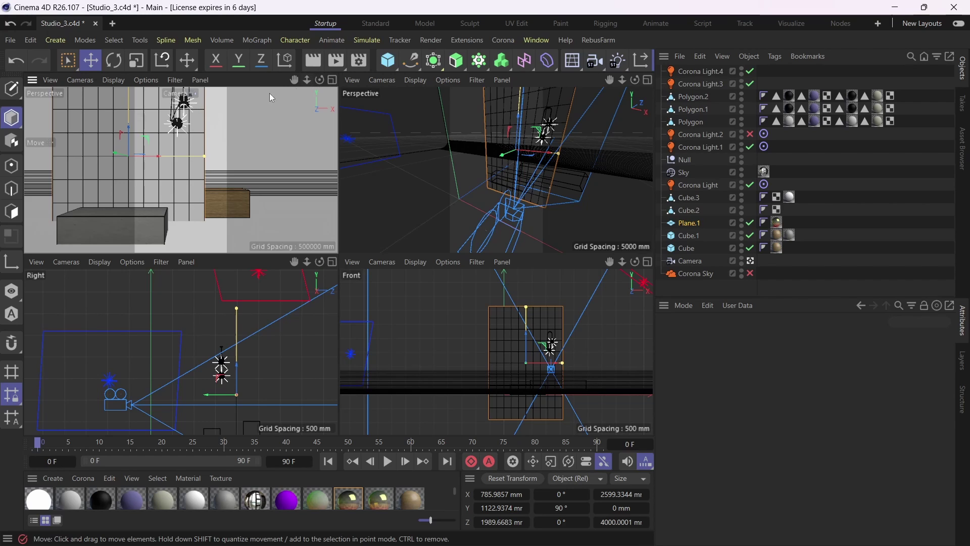
# Arrange the viewports as 2 Views Side-by-Side and start a Corona interactive render in the left view.
pyautogui.click(332, 80)
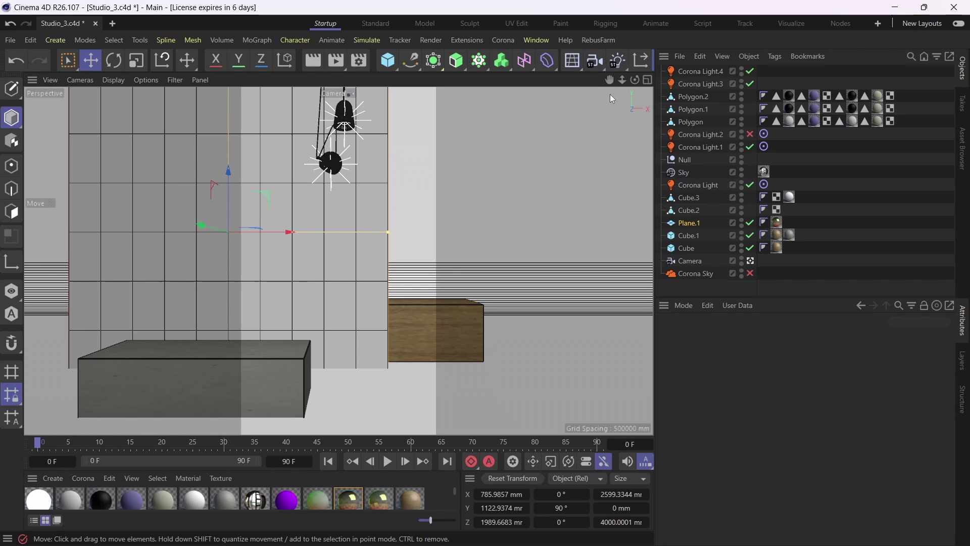
pyautogui.click(648, 80)
pyautogui.click(201, 80)
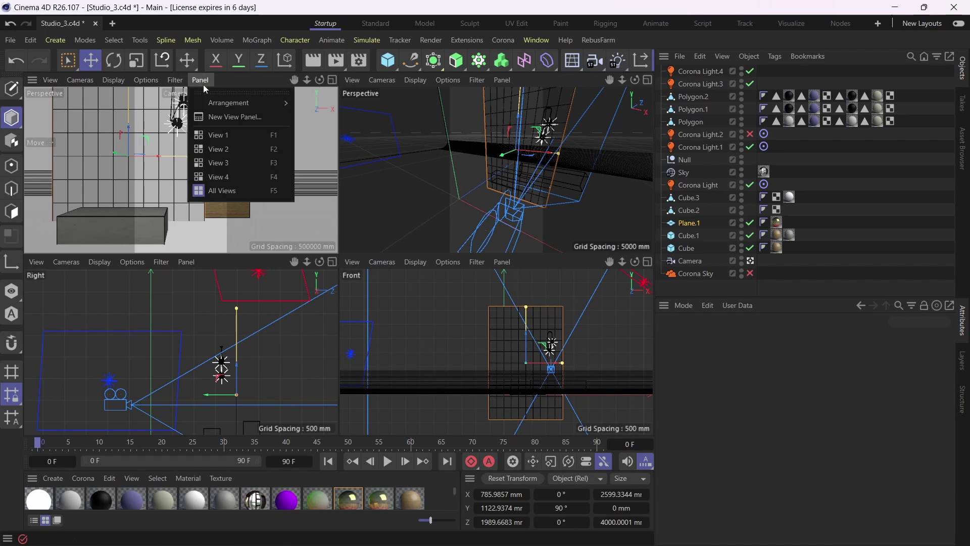
pyautogui.moveTo(246, 108)
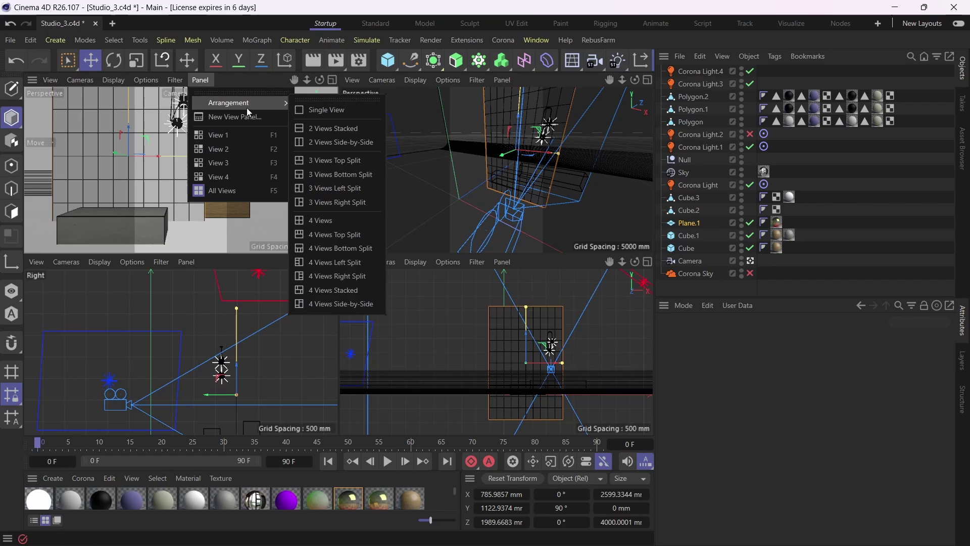
pyautogui.click(331, 147)
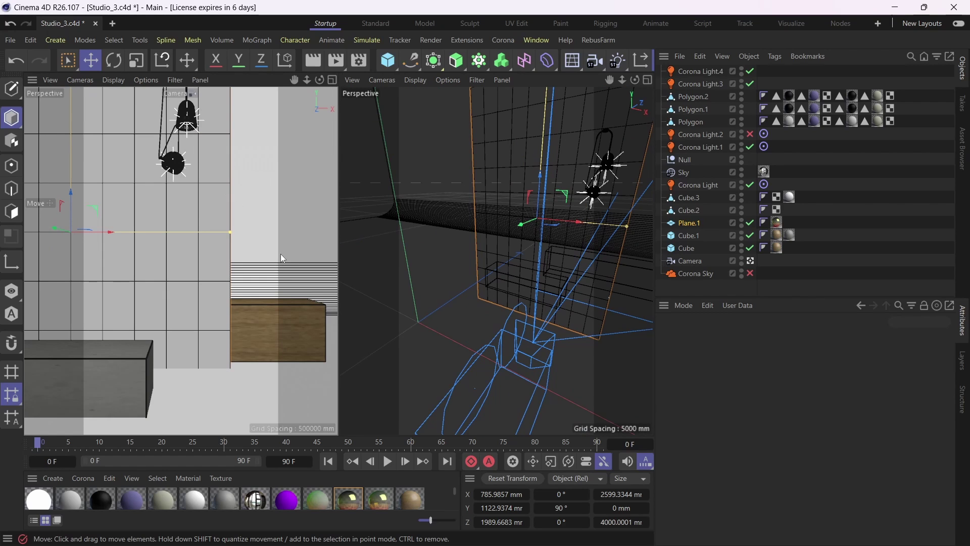
pyautogui.click(508, 43)
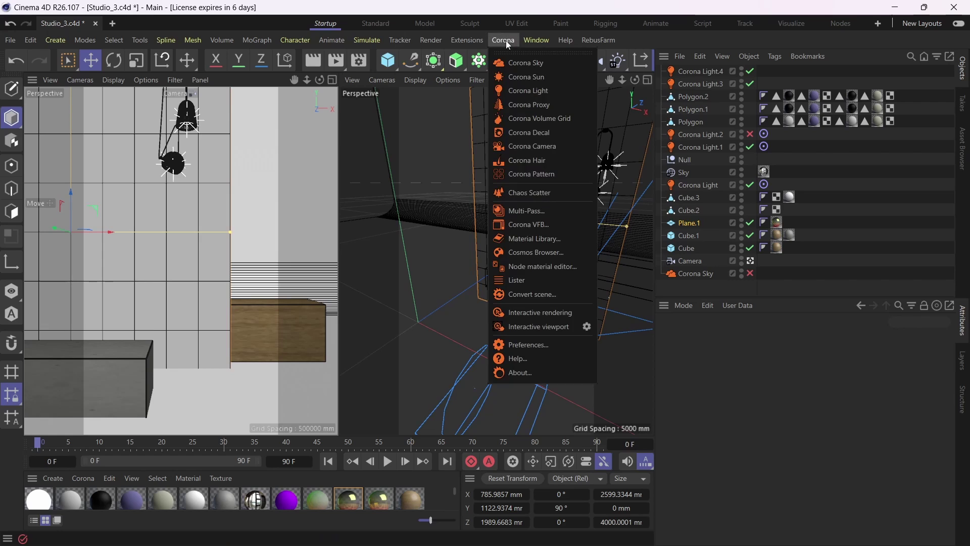
pyautogui.click(549, 327)
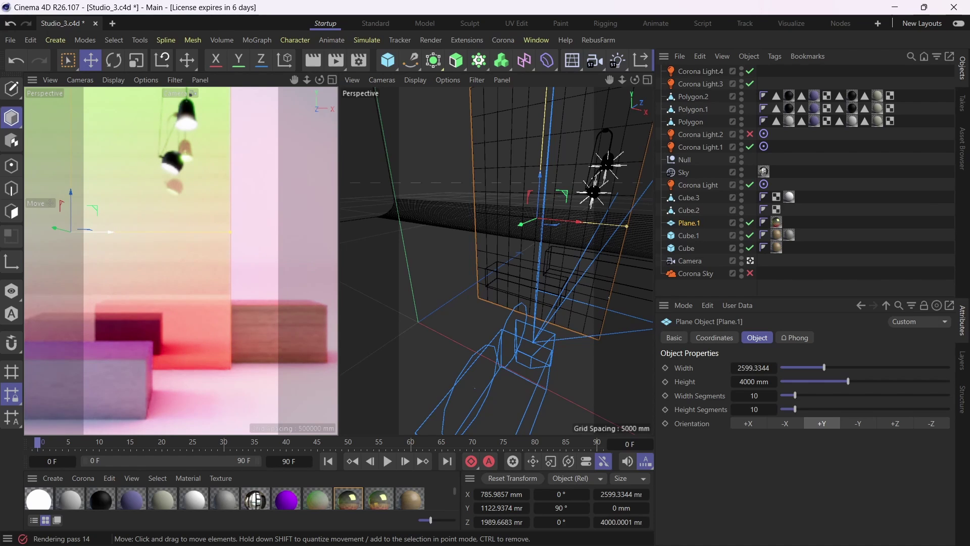
# Search Google for terrazzo in Chrome.
pyautogui.hotkey('alt', 'Tab')
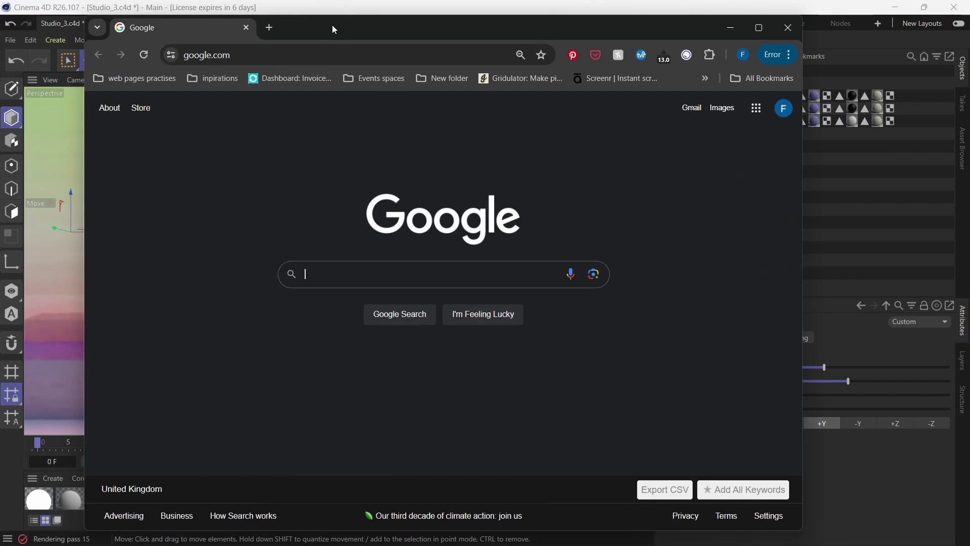
pyautogui.moveTo(334, 29); pyautogui.dragTo(318, 26)
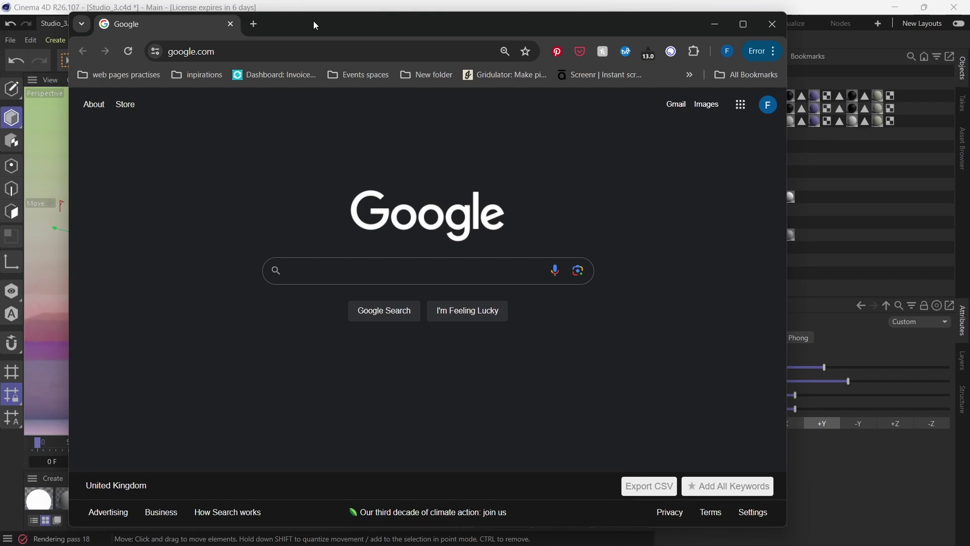
pyautogui.write('l')
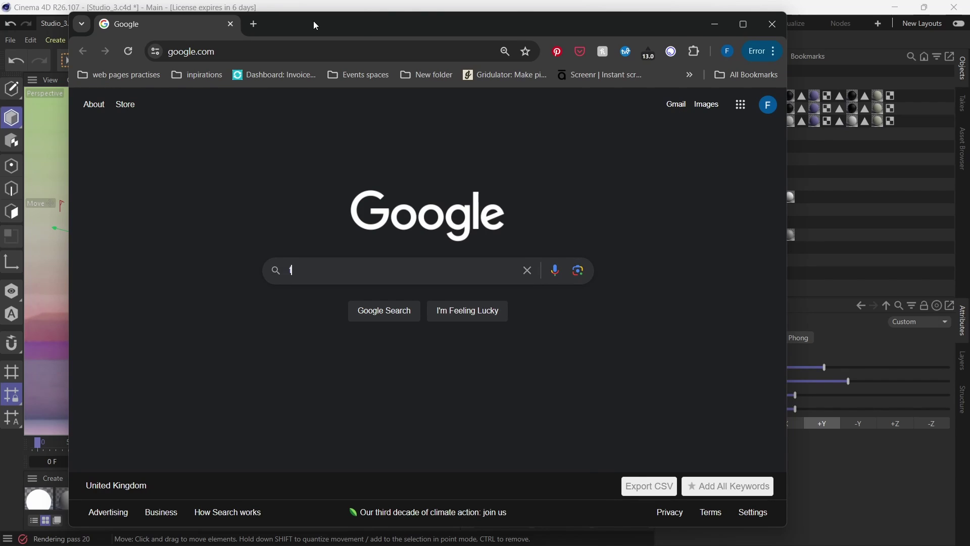
pyautogui.write('erazzo')
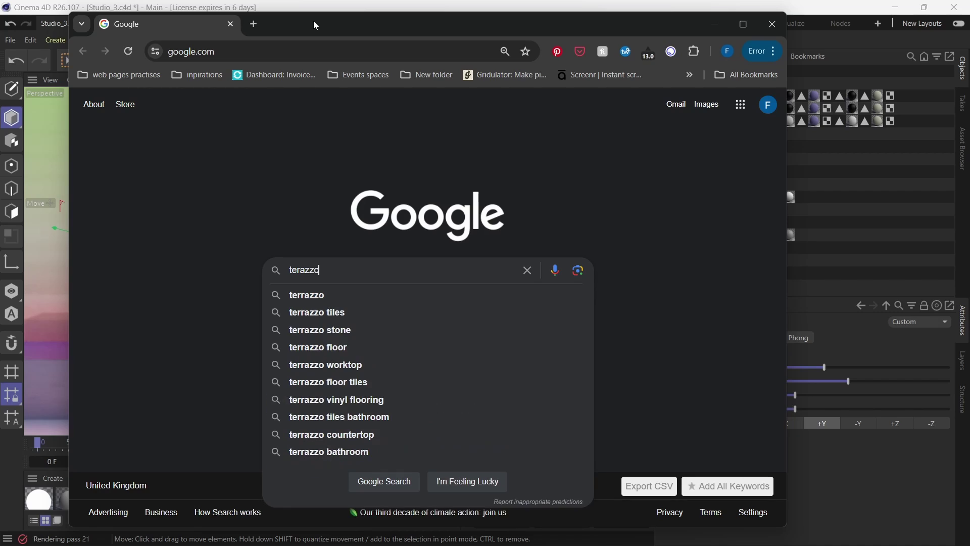
pyautogui.press('Return')
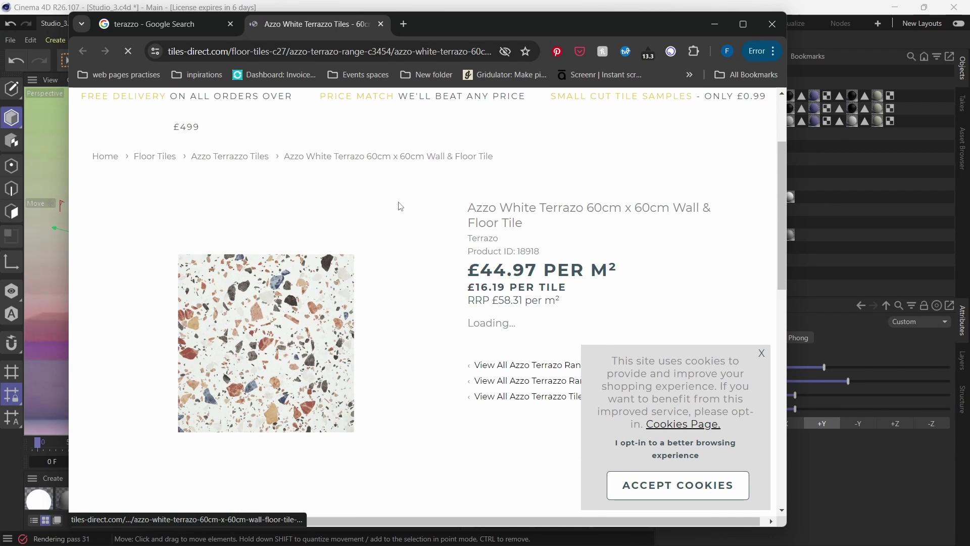
# Snip the Azzo White Terrazzo 60cm x 60cm tile image as a screenshot.
pyautogui.scroll(-1, 414, 205)
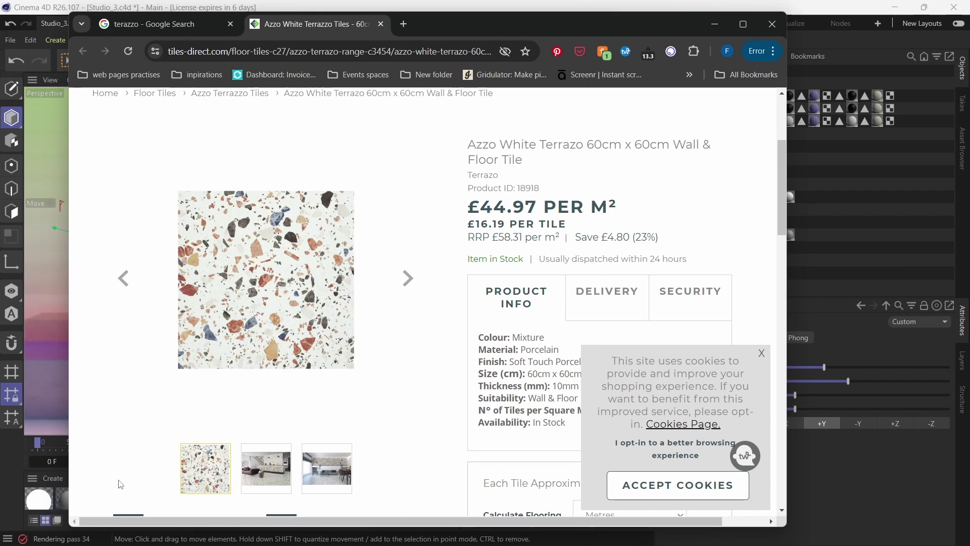
pyautogui.press('super+shift+s')
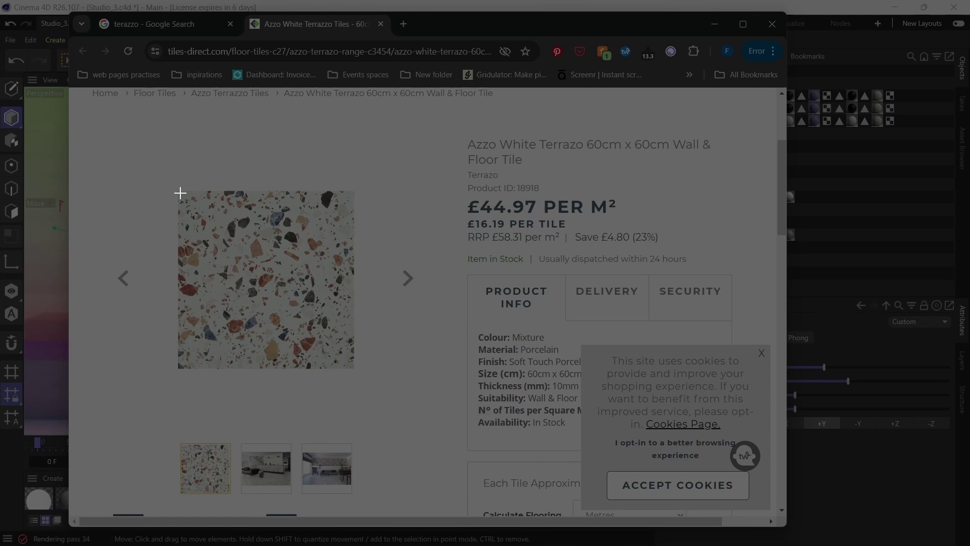
pyautogui.moveTo(203, 218); pyautogui.dragTo(351, 363)
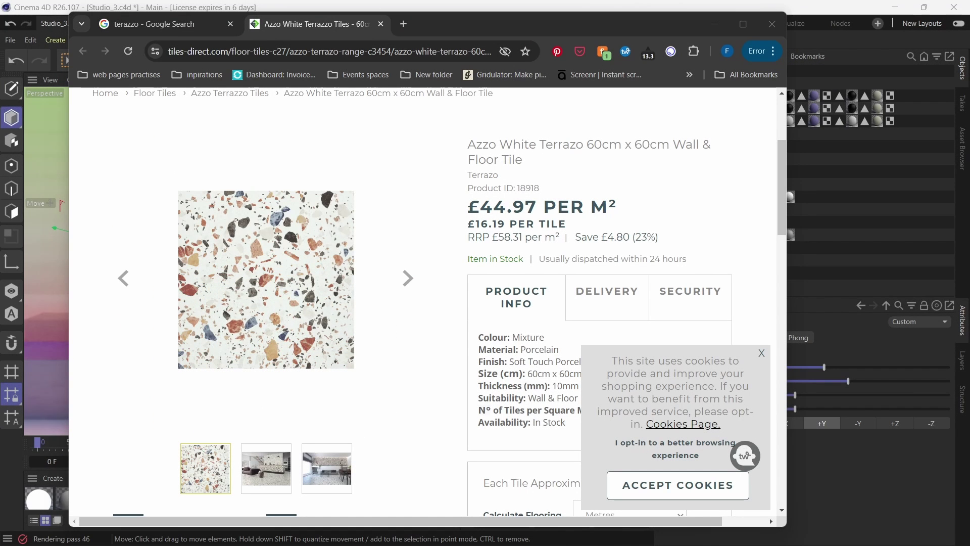
# Back in Cinema 4D, dismiss the low-RAM warning and create a new Corona Physical material.
pyautogui.click(868, 337)
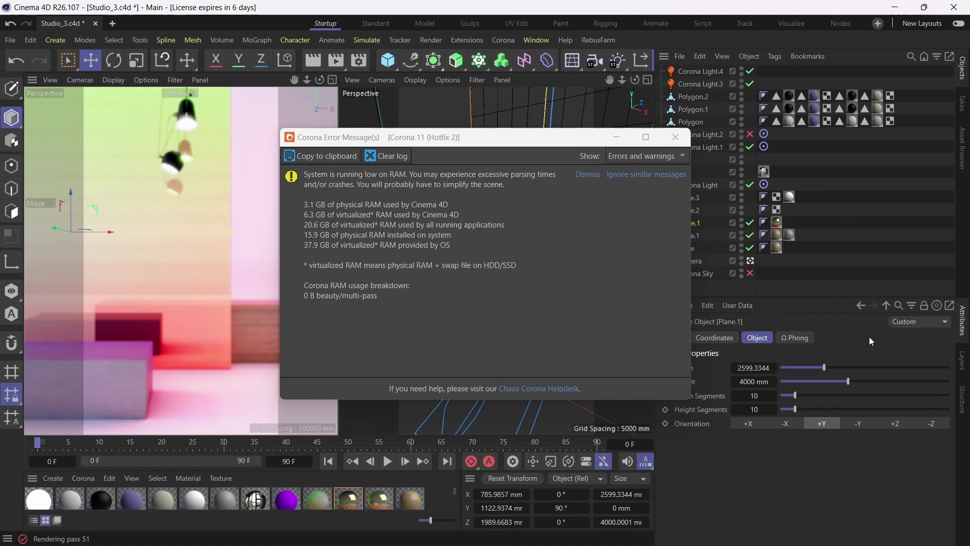
pyautogui.click(678, 134)
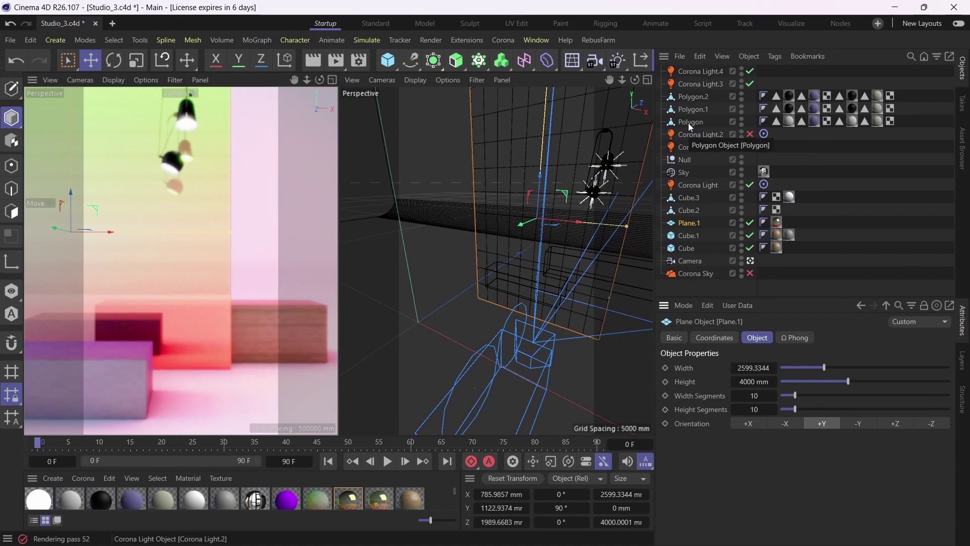
pyautogui.click(81, 478)
pyautogui.click(99, 301)
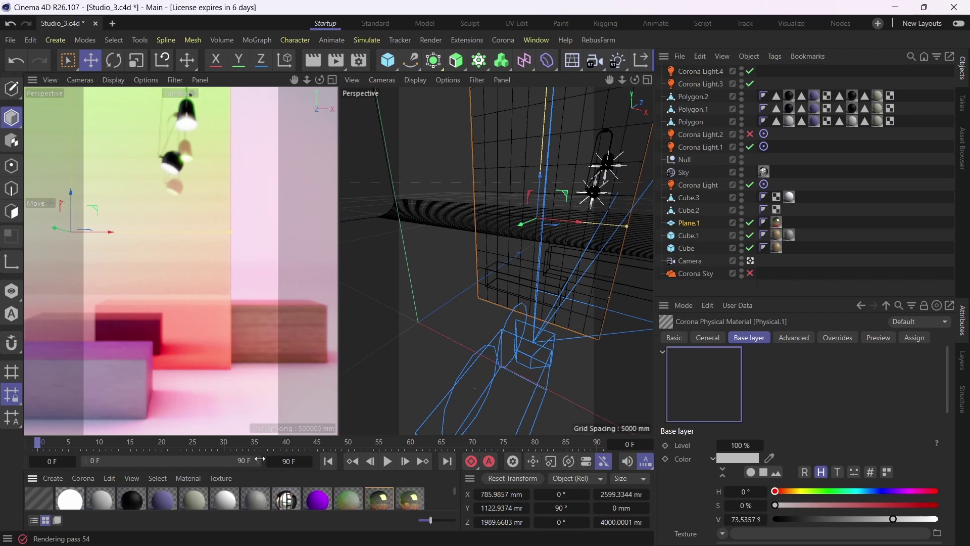
pyautogui.moveTo(202, 436); pyautogui.dragTo(202, 365)
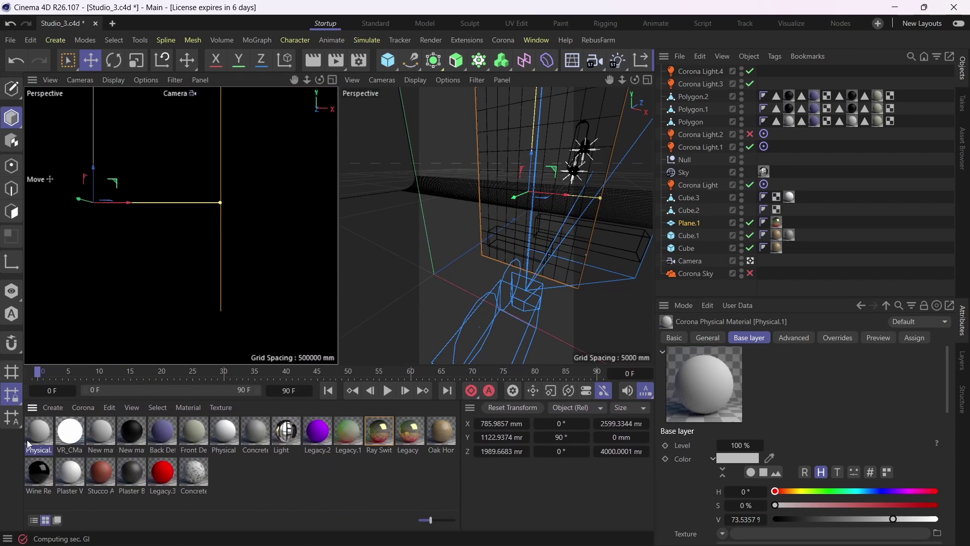
# Open the Corona Node material editor and add the Physical material as a node.
pyautogui.click(502, 40)
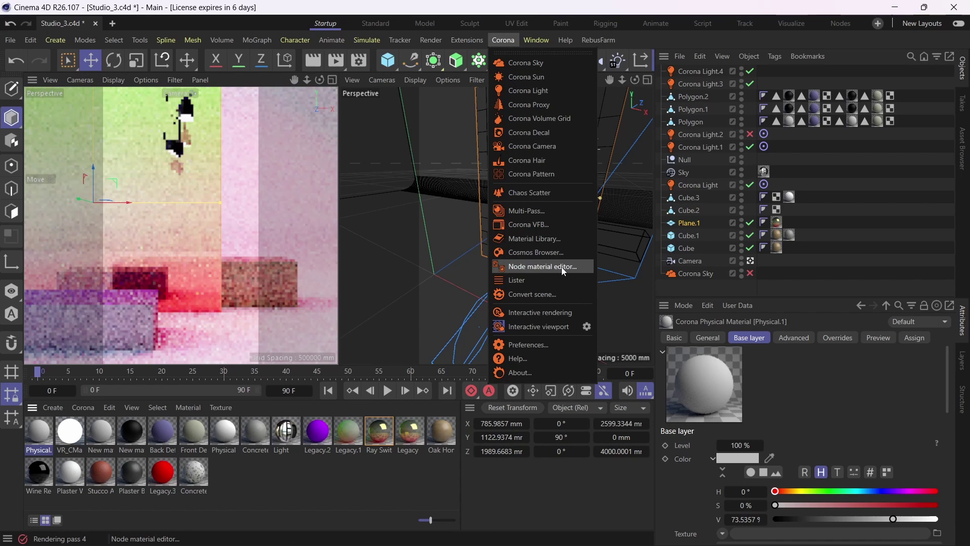
pyautogui.click(562, 267)
pyautogui.moveTo(622, 192); pyautogui.dragTo(525, 158)
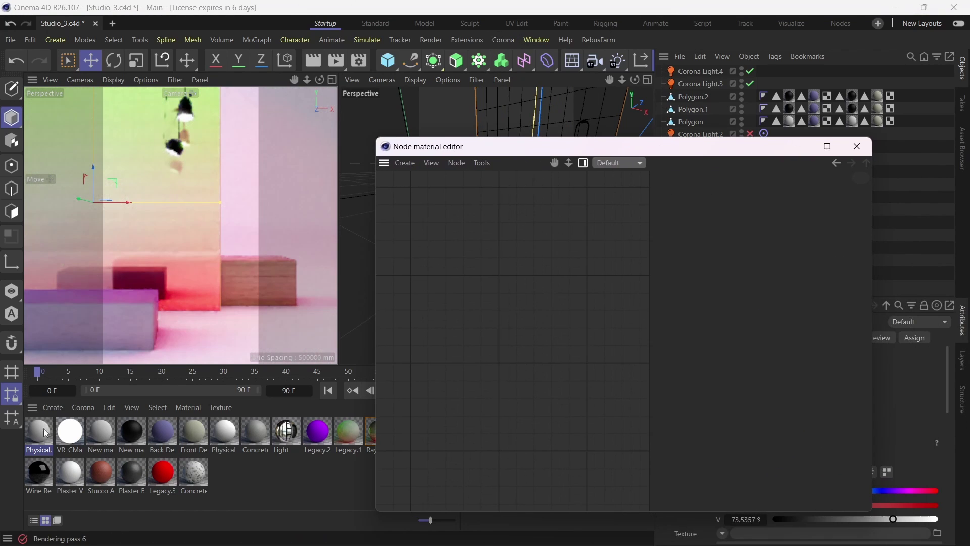
pyautogui.moveTo(42, 440); pyautogui.dragTo(565, 250)
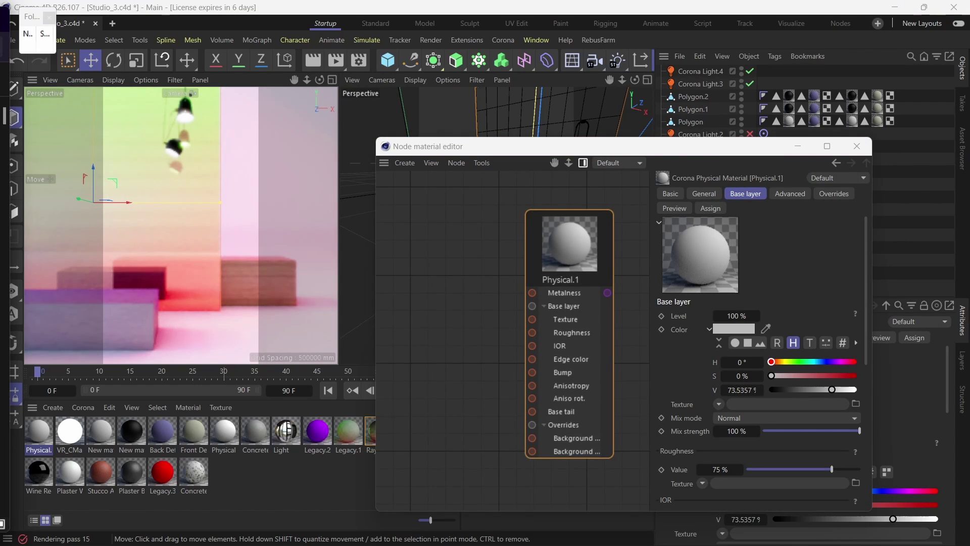
# Import the terrazzo screenshot as a Bitmap and wire it into the Base layer Texture.
pyautogui.moveTo(477, 273); pyautogui.dragTo(486, 360)
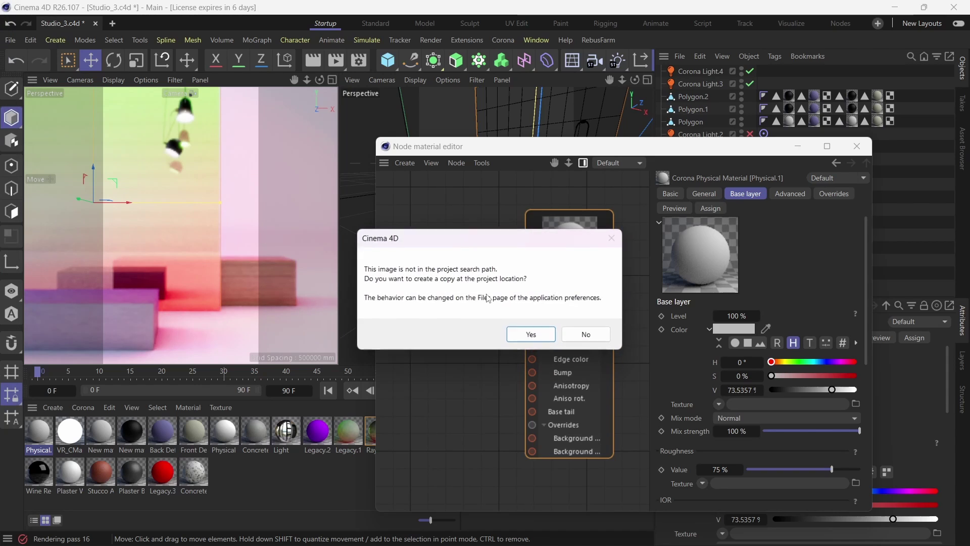
pyautogui.click(531, 335)
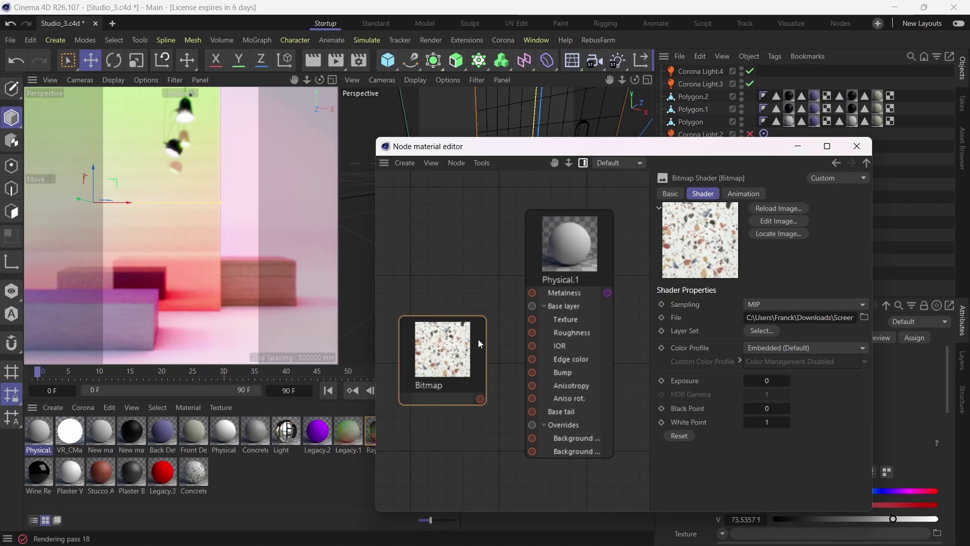
pyautogui.moveTo(481, 399); pyautogui.dragTo(534, 320)
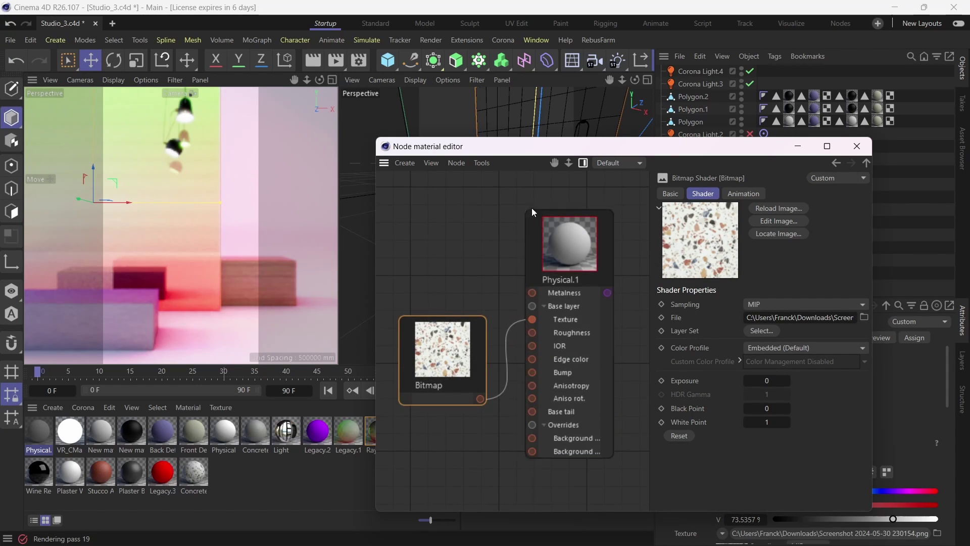
pyautogui.moveTo(544, 154); pyautogui.dragTo(630, 154)
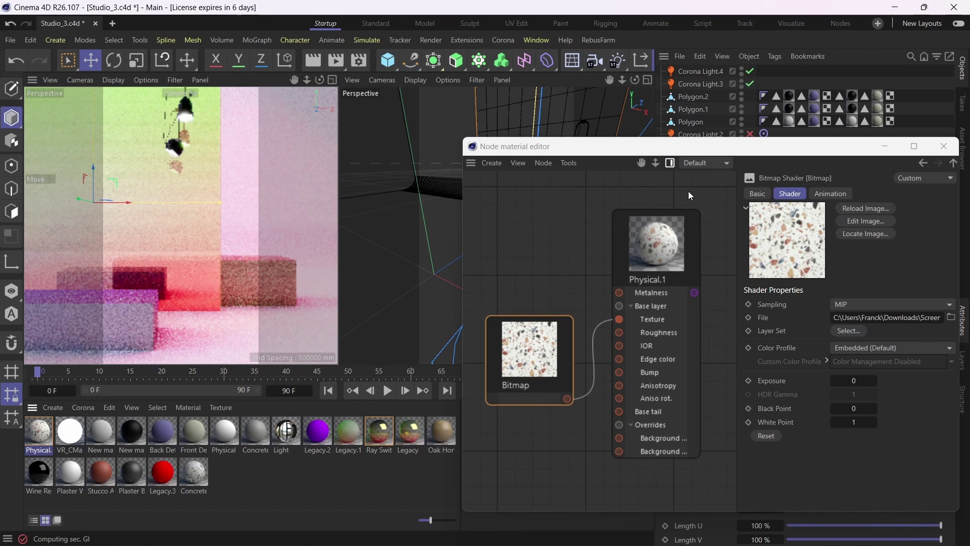
pyautogui.moveTo(677, 151); pyautogui.dragTo(221, 254)
# Set the wall material tag to Cubic projection with Length U and Length V at 30%.
pyautogui.click(311, 251)
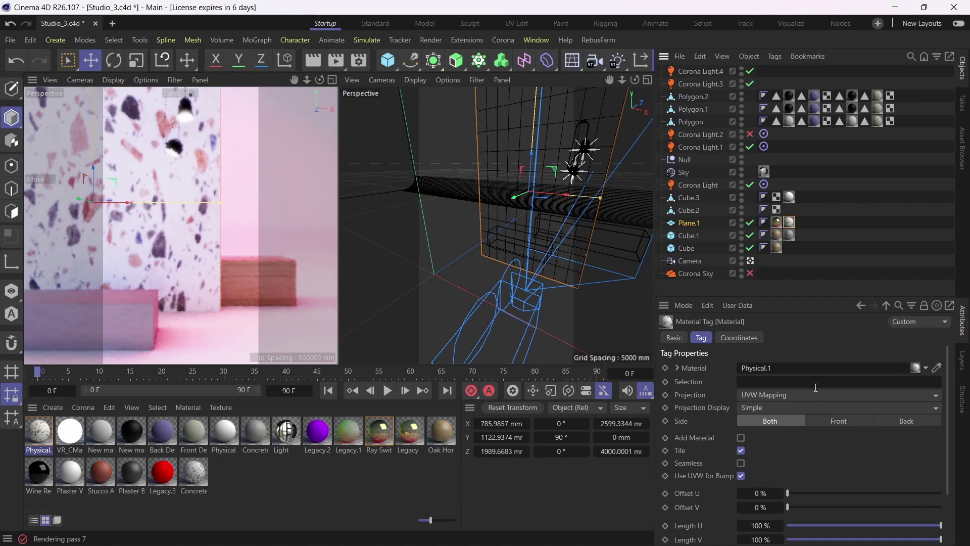
pyautogui.click(784, 395)
pyautogui.click(787, 449)
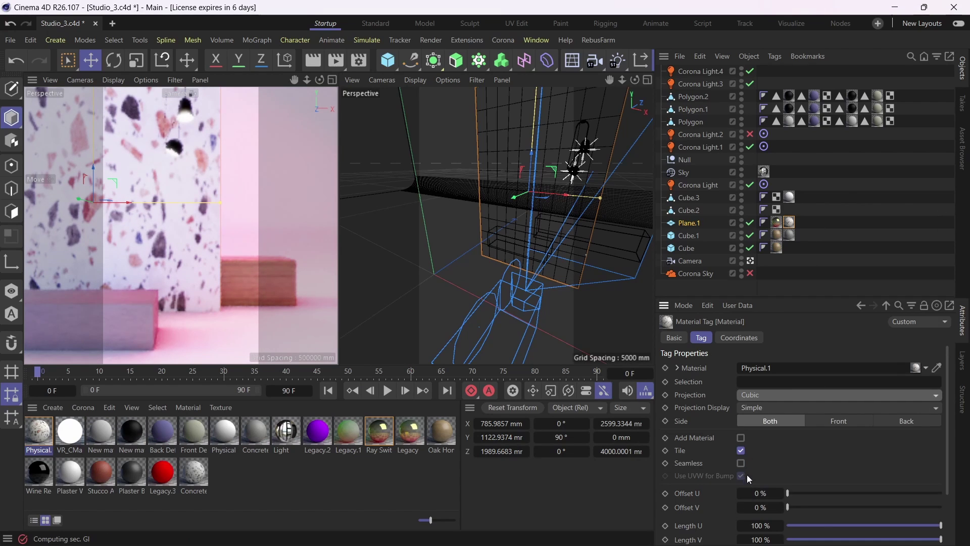
pyautogui.click(756, 526)
pyautogui.write('30')
pyautogui.press('Tab')
pyautogui.write('3')
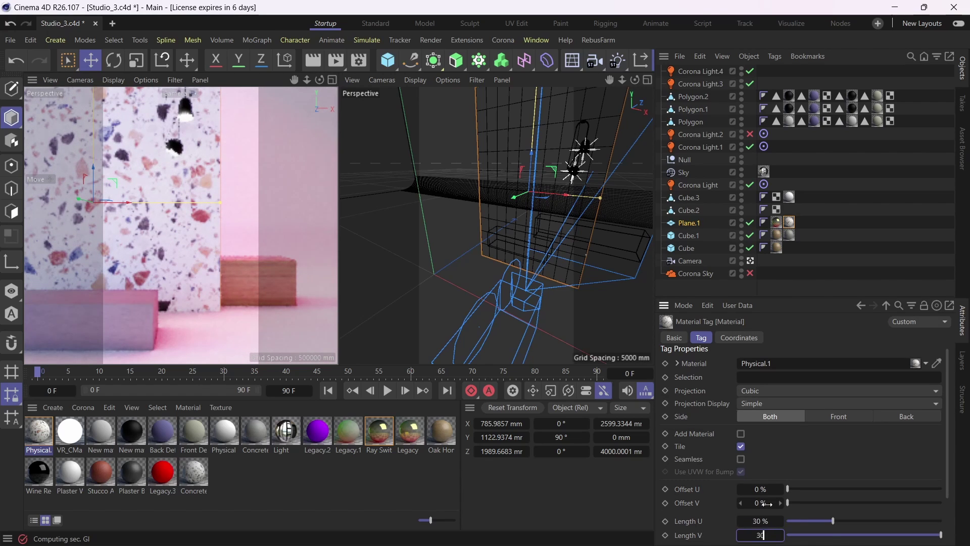
pyautogui.write('0')
pyautogui.press('Return')
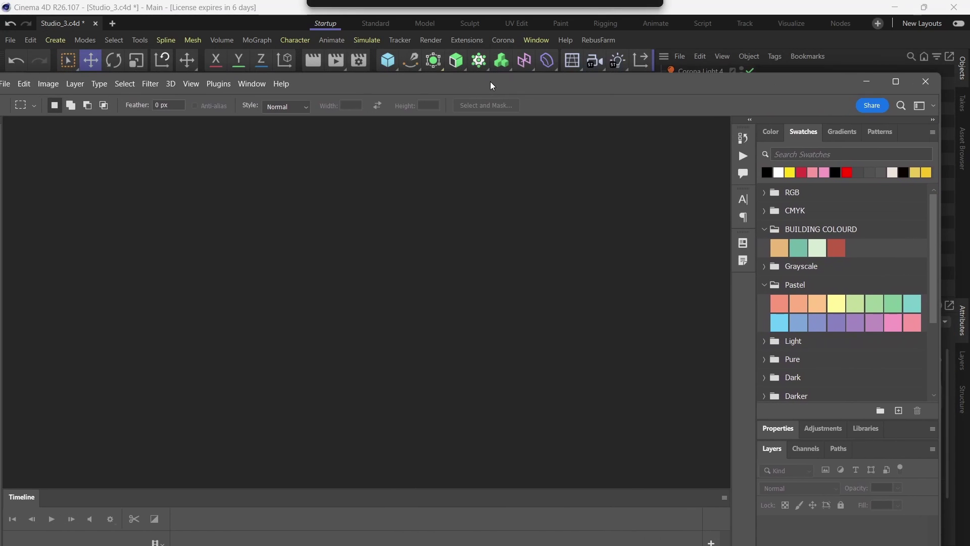
pyautogui.moveTo(490, 81); pyautogui.dragTo(516, 82)
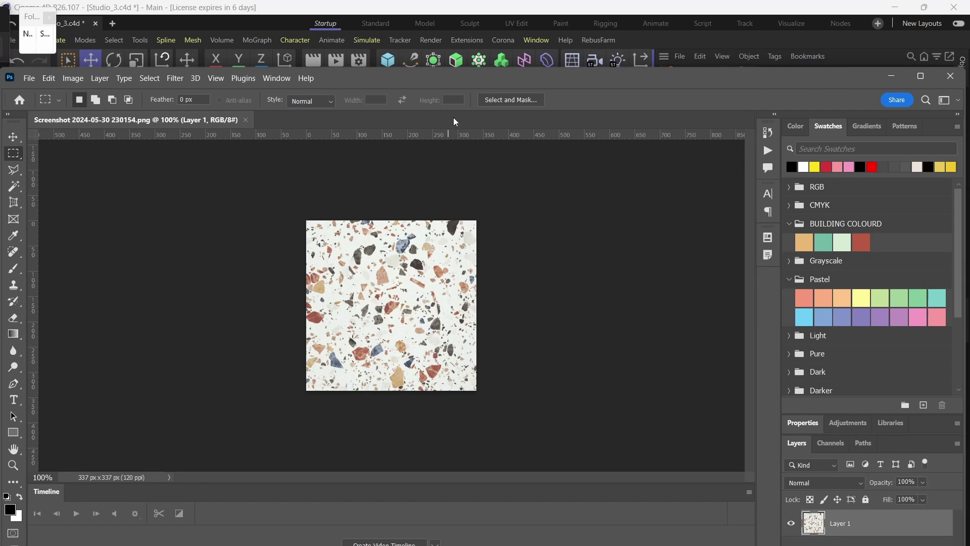
# Maximize Photoshop and set the terrazzo image's Canvas Size to 500 × 500 pixels.
pyautogui.click(920, 76)
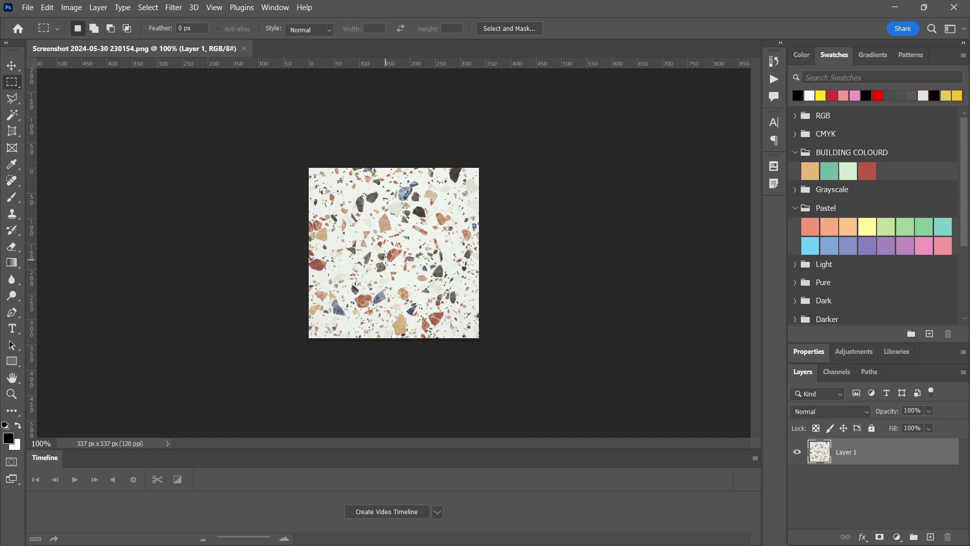
pyautogui.click(72, 7)
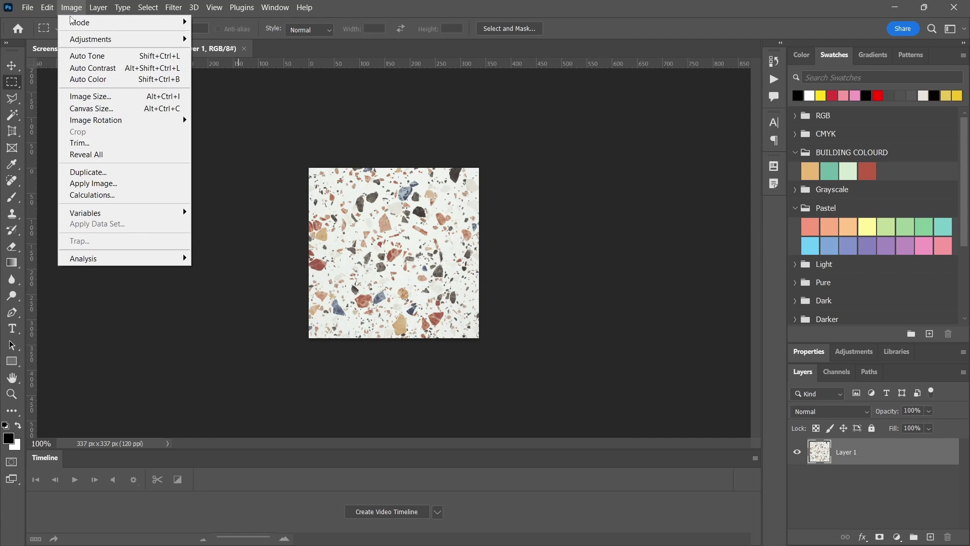
pyautogui.click(115, 108)
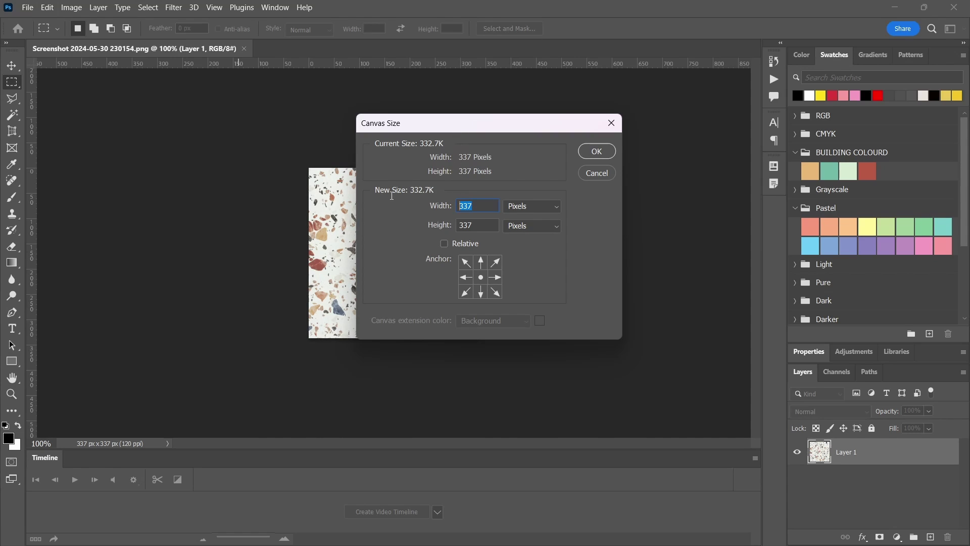
pyautogui.write('500')
pyautogui.press('Tab')
pyautogui.write('500')
pyautogui.press('Return')
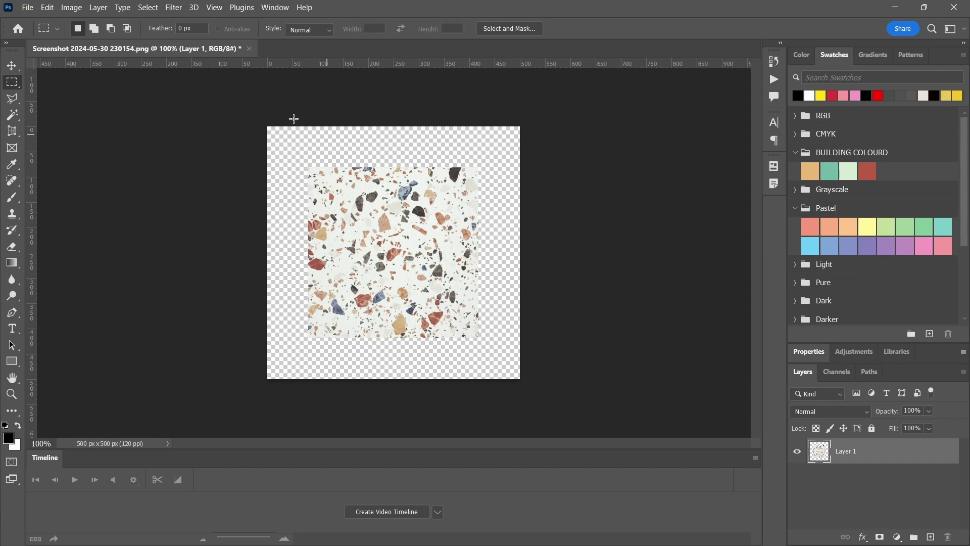
# Marquee-select the top, right, left and bottom transparent borders as one frame selection.
pyautogui.moveTo(268, 126); pyautogui.dragTo(564, 185)
pyautogui.hotkey('ctrl', '+')
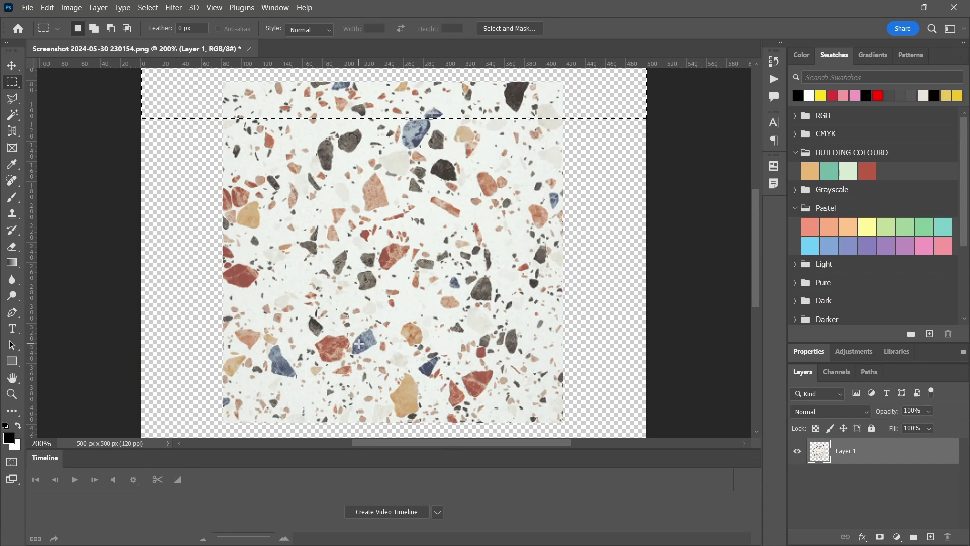
pyautogui.hotkey('ctrl', '-')
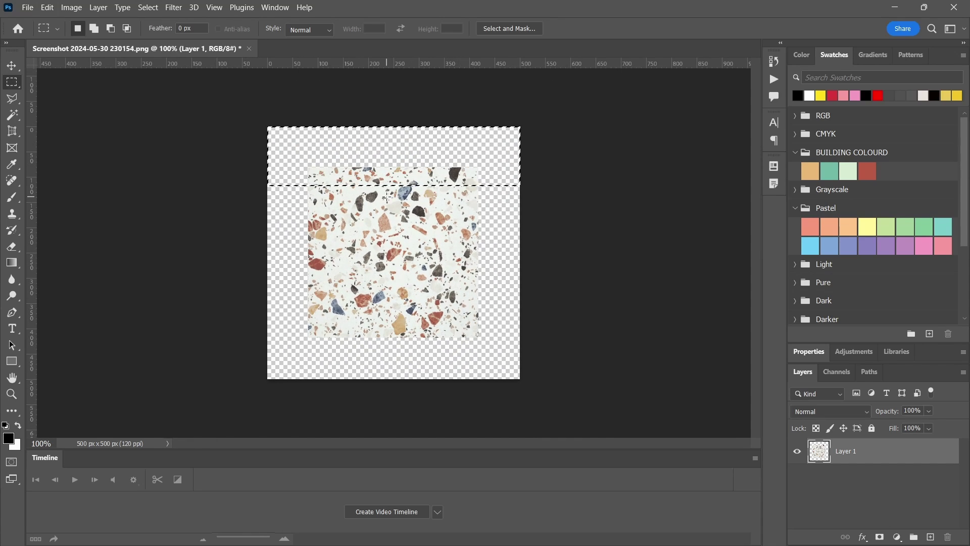
pyautogui.moveTo(565, 419); pyautogui.dragTo(456, 104)
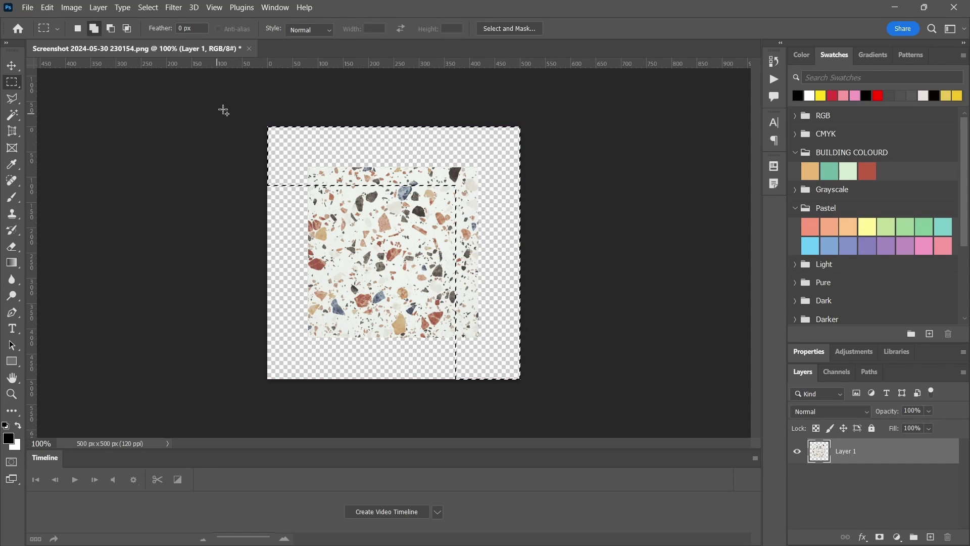
pyautogui.moveTo(223, 108); pyautogui.dragTo(320, 444)
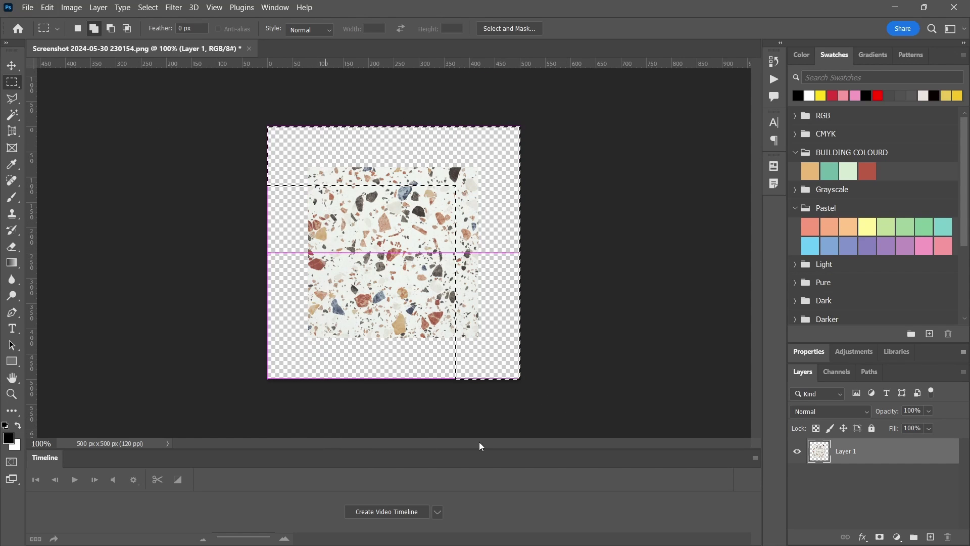
pyautogui.moveTo(520, 442); pyautogui.dragTo(145, 325)
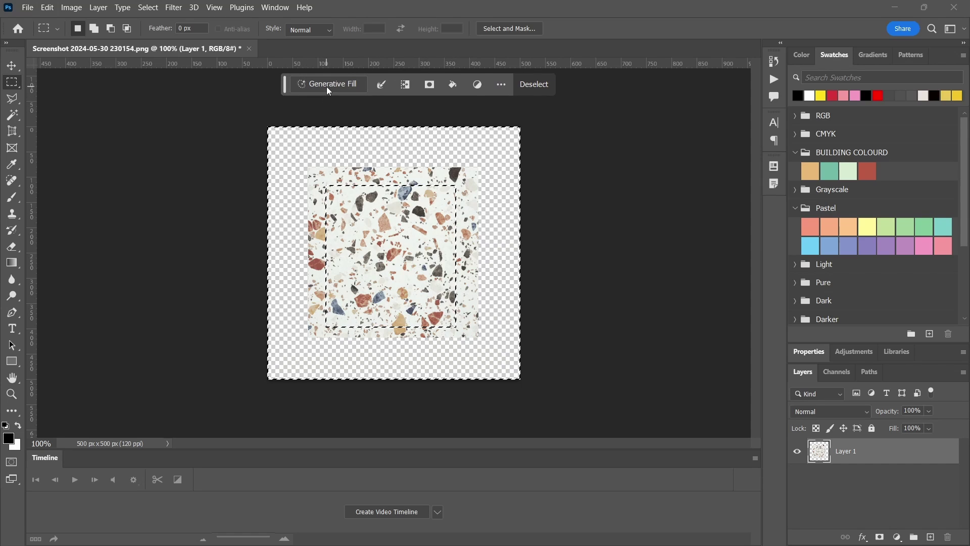
# Fill the border selection with a prompt-less Generative Fill of terrazzo.
pyautogui.click(328, 86)
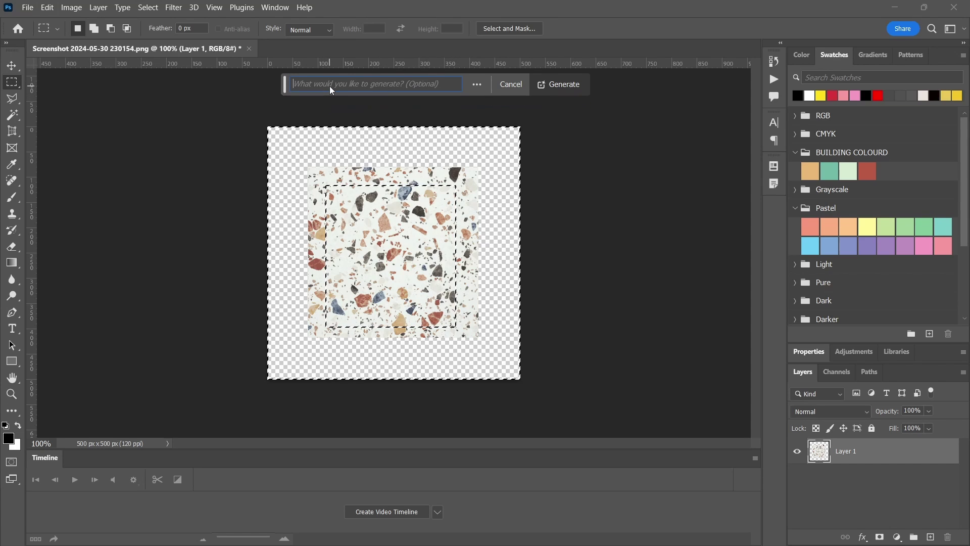
pyautogui.click(553, 85)
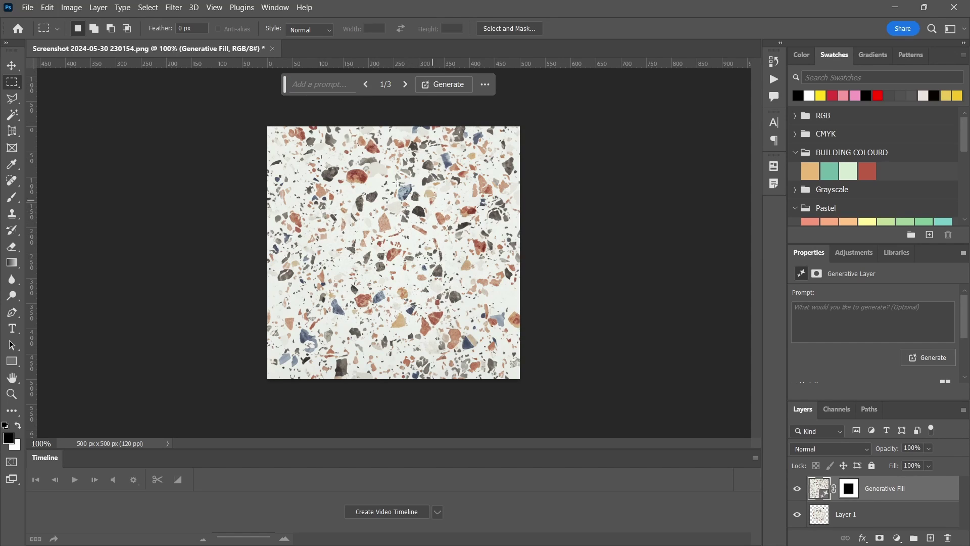
pyautogui.click(847, 507)
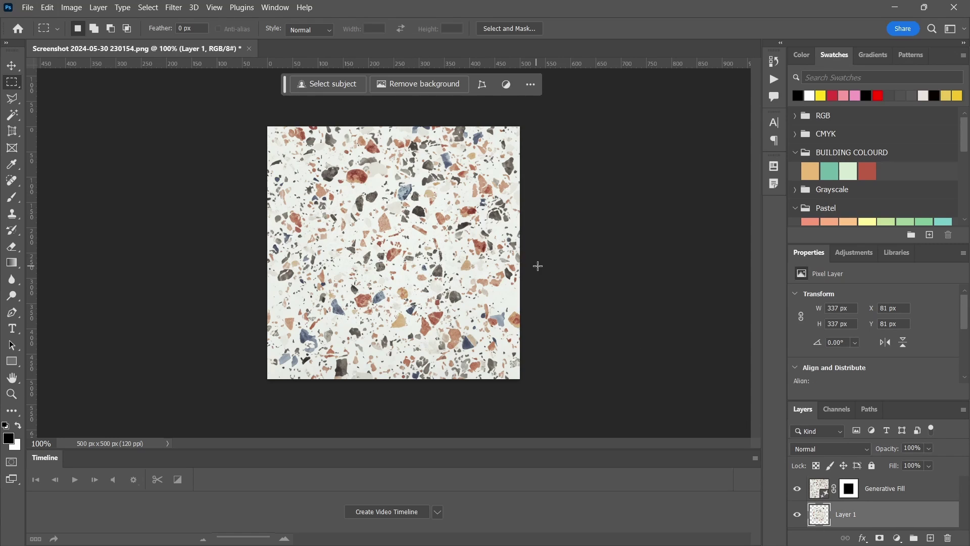
# Select an upper-left and a lower-centre patch and regenerate them with an empty-prompt Generative Fill.
pyautogui.moveTo(331, 163); pyautogui.dragTo(377, 195)
pyautogui.moveTo(408, 341); pyautogui.dragTo(454, 302)
pyautogui.click(329, 84)
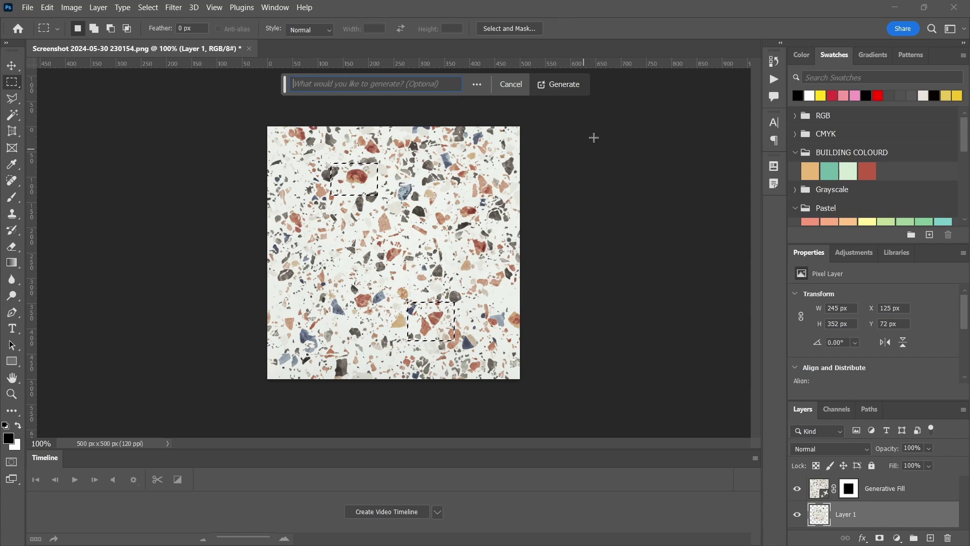
pyautogui.click(554, 83)
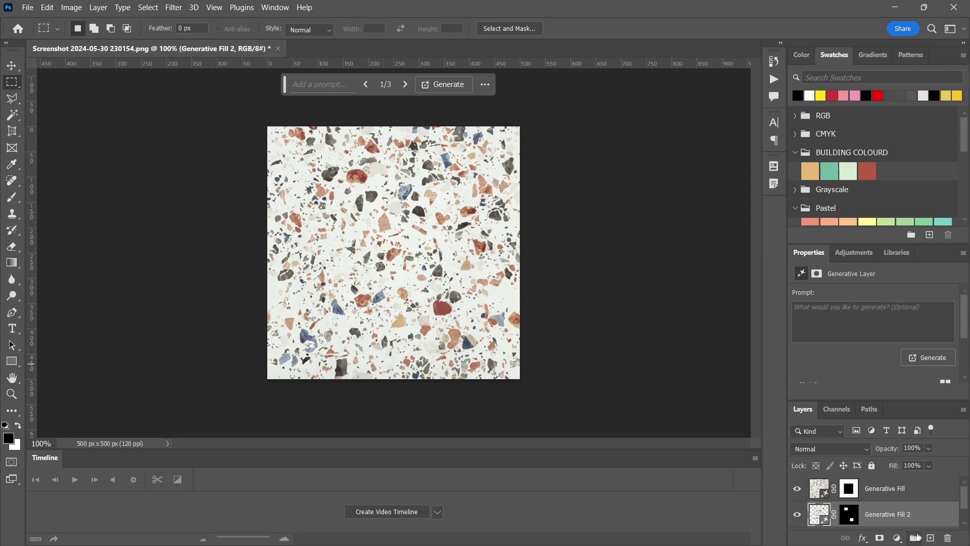
pyautogui.click(917, 493)
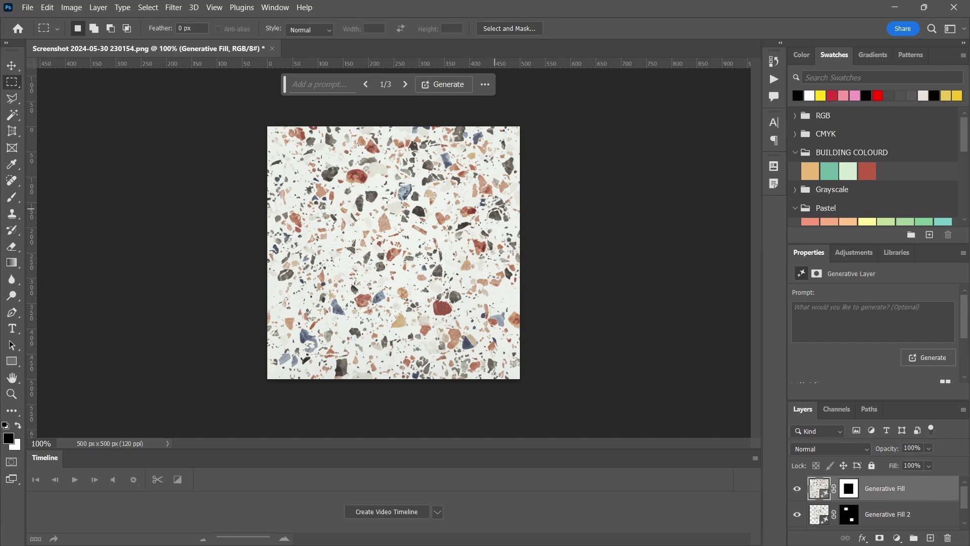
# Select Generative Fill 2 with Layer 1 and flatten the image into a single Background.
pyautogui.scroll(-1, 914, 488)
pyautogui.keyDown('shift'); pyautogui.click(908, 519); pyautogui.keyUp('shift')
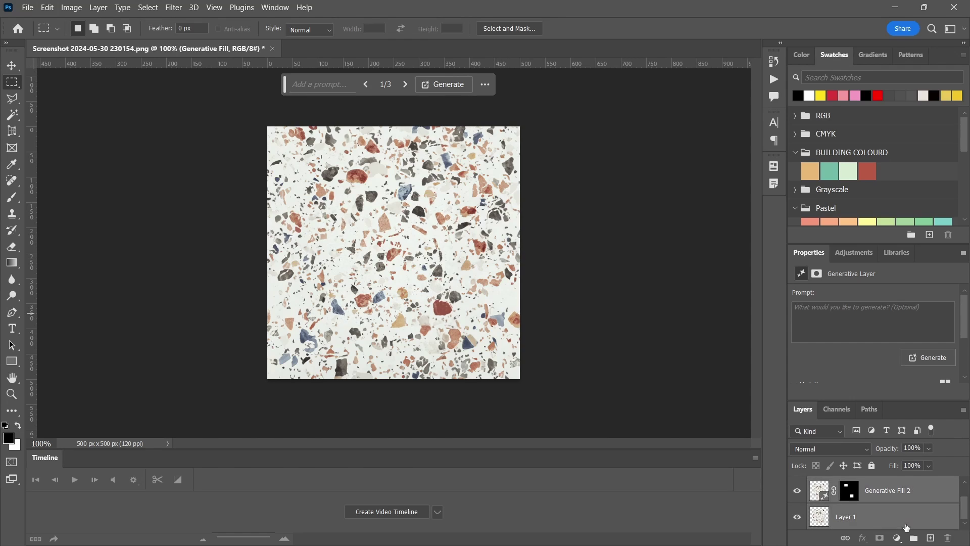
pyautogui.rightClick(905, 524)
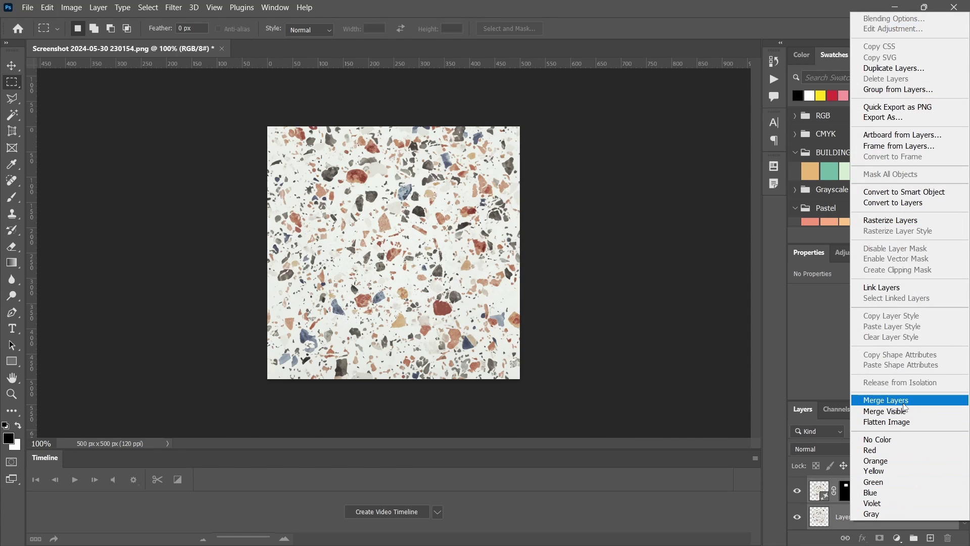
pyautogui.click(909, 422)
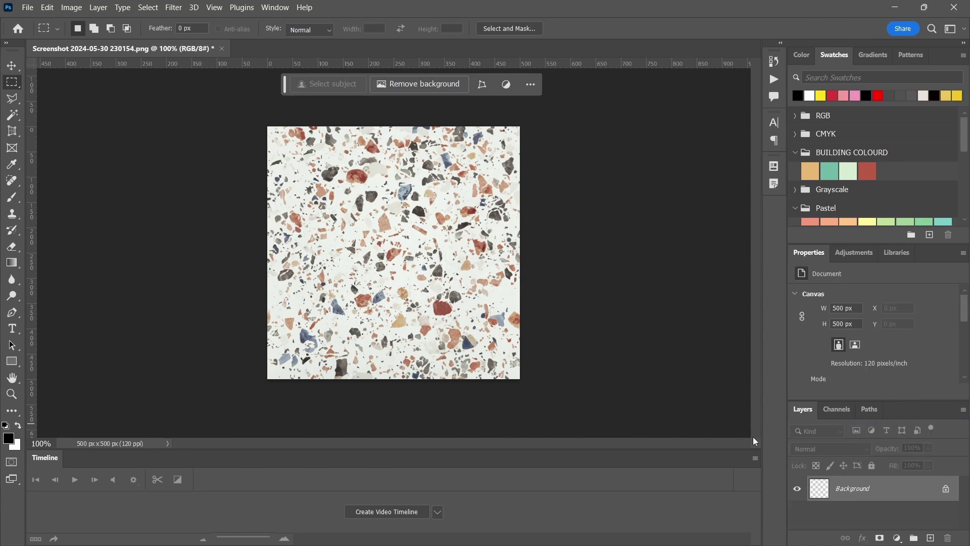
# Apply Filter > Other > Offset with wrap-around, Horizontal +275 and Vertical -318.
pyautogui.click(173, 7)
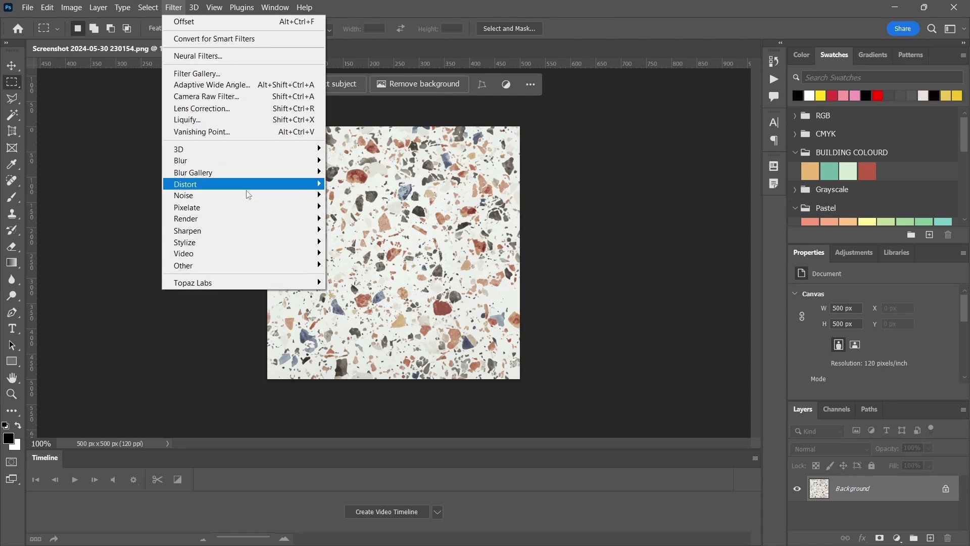
pyautogui.moveTo(269, 266)
pyautogui.click(348, 322)
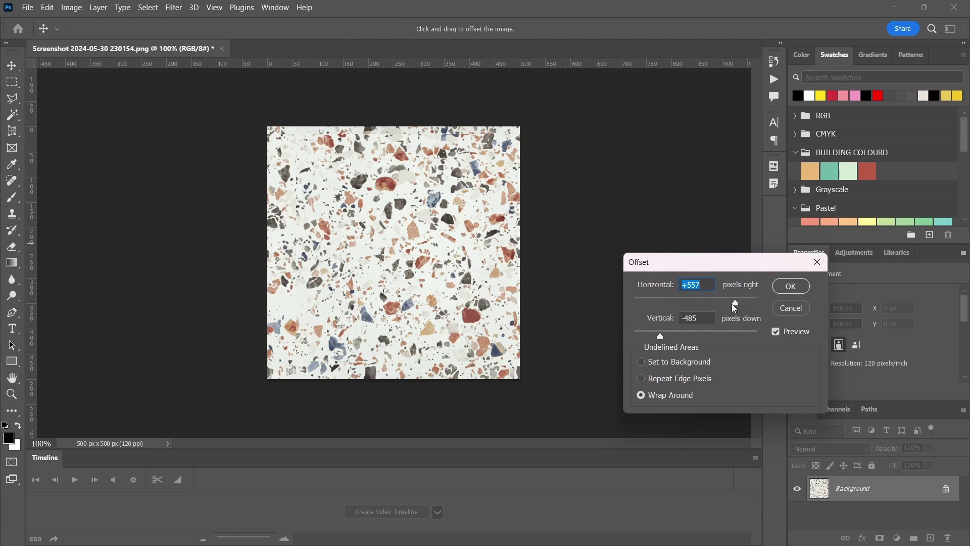
pyautogui.moveTo(729, 302); pyautogui.dragTo(717, 302)
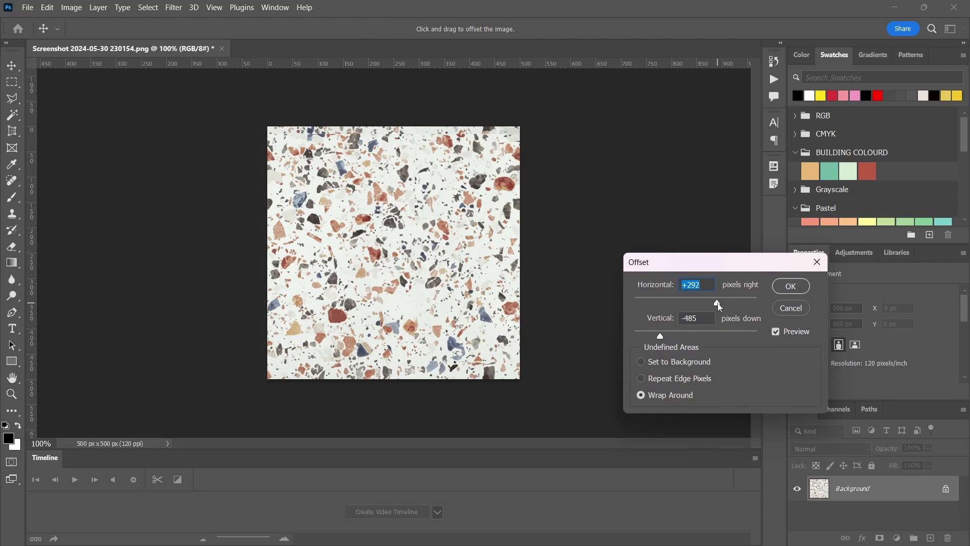
pyautogui.moveTo(660, 336); pyautogui.dragTo(672, 337)
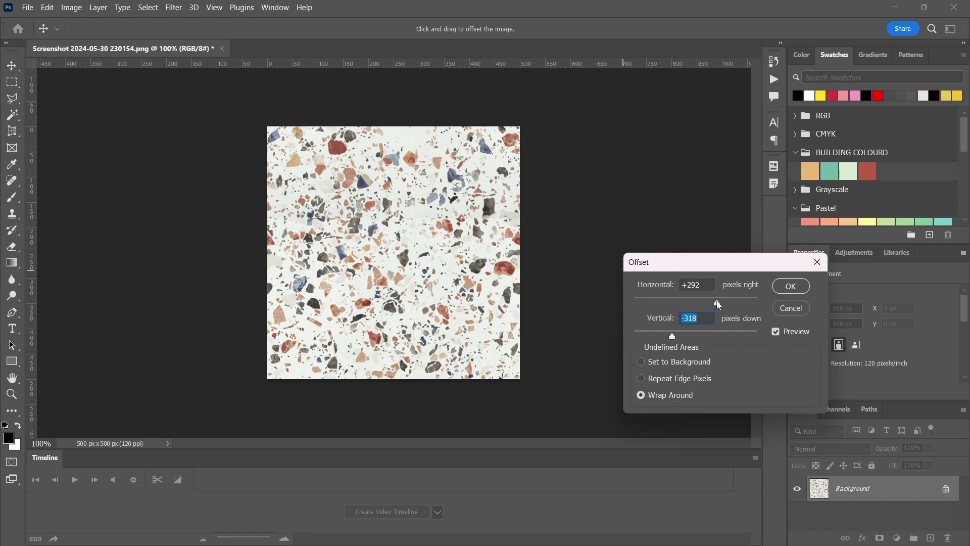
pyautogui.moveTo(718, 304); pyautogui.dragTo(718, 304)
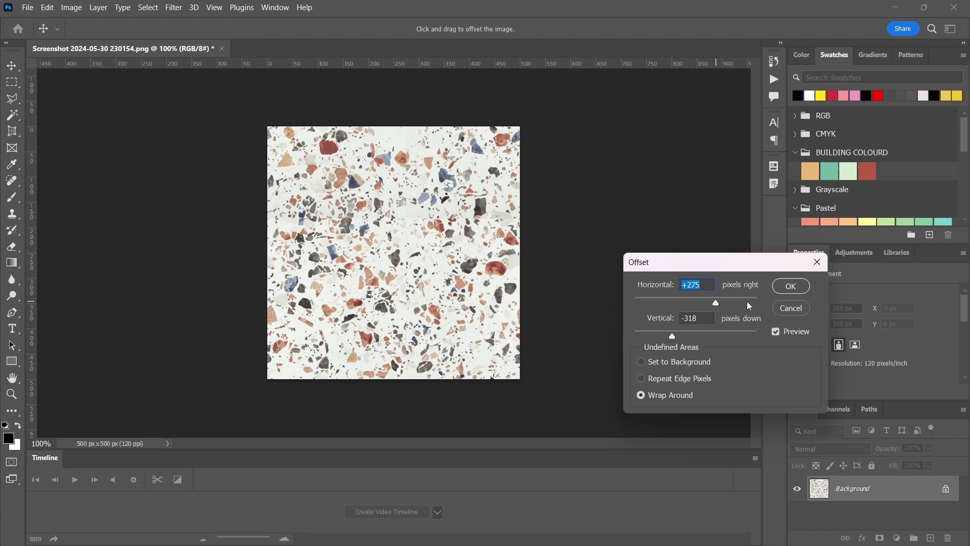
pyautogui.click(790, 286)
# Select the horizontal and vertical seam strips and cover them with a prompt-less Generative Fill.
pyautogui.press('m')
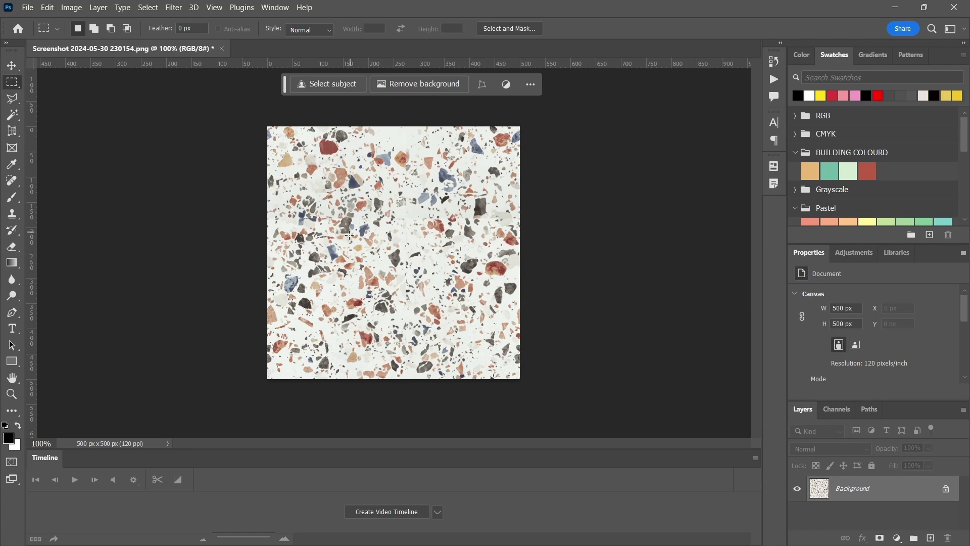
pyautogui.moveTo(269, 207); pyautogui.dragTo(550, 224)
pyautogui.moveTo(413, 385); pyautogui.dragTo(392, 120)
pyautogui.click(343, 85)
pyautogui.click(562, 85)
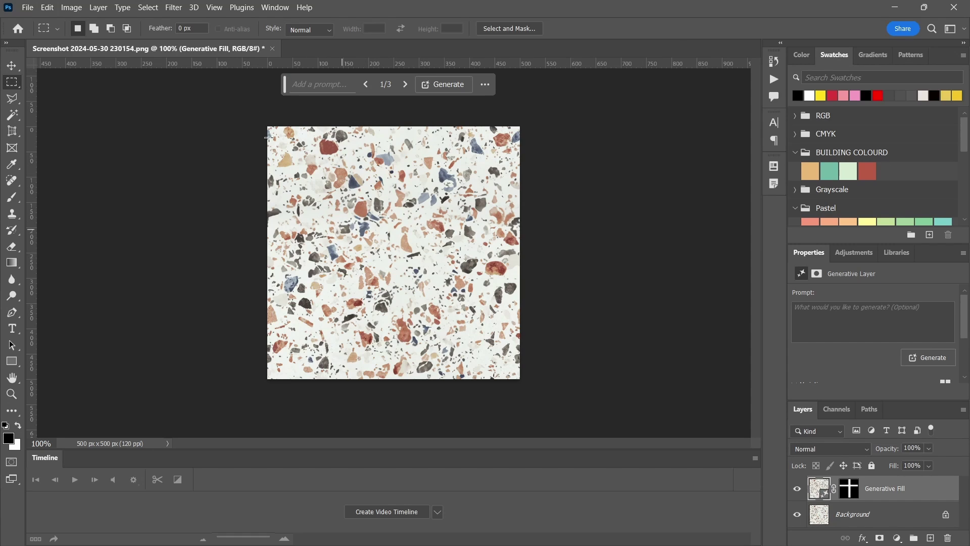
# Flatten the layers into a single Background layer.
pyautogui.keyDown('ctrl'); pyautogui.click(851, 497); pyautogui.keyUp('ctrl')
pyautogui.rightClick(850, 497)
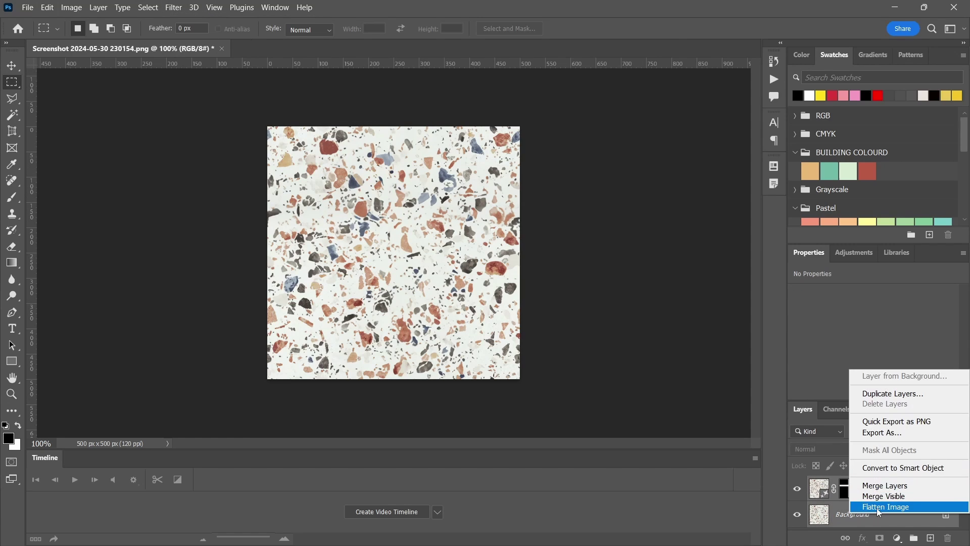
pyautogui.click(877, 506)
# Offset the tile with wrap-around by +275 px horizontal and -404 px vertical.
pyautogui.click(173, 8)
pyautogui.moveTo(152, 10)
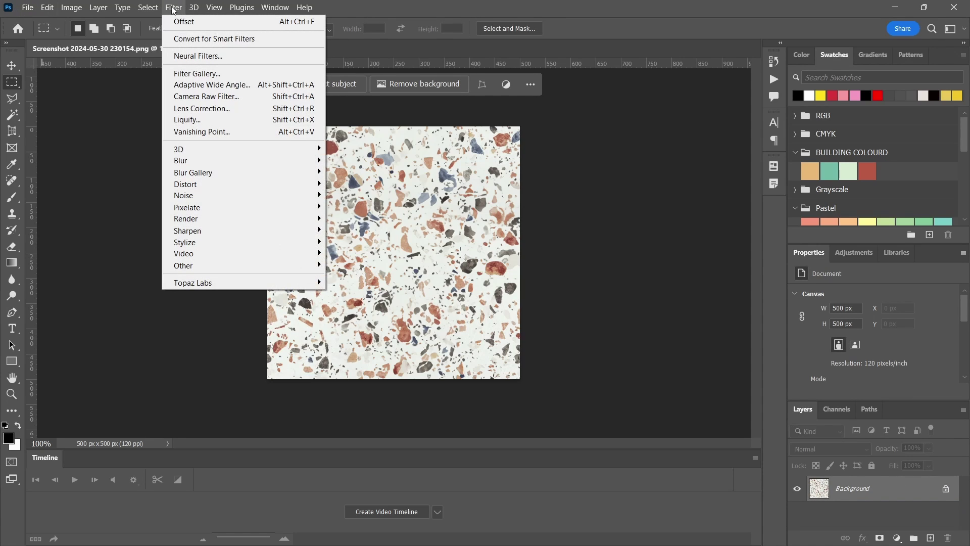
pyautogui.moveTo(240, 265)
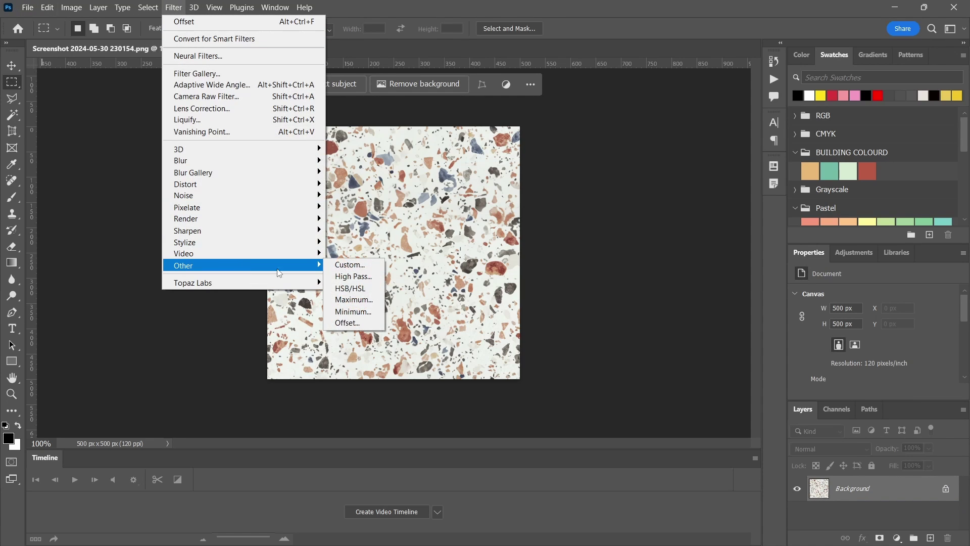
pyautogui.click(348, 323)
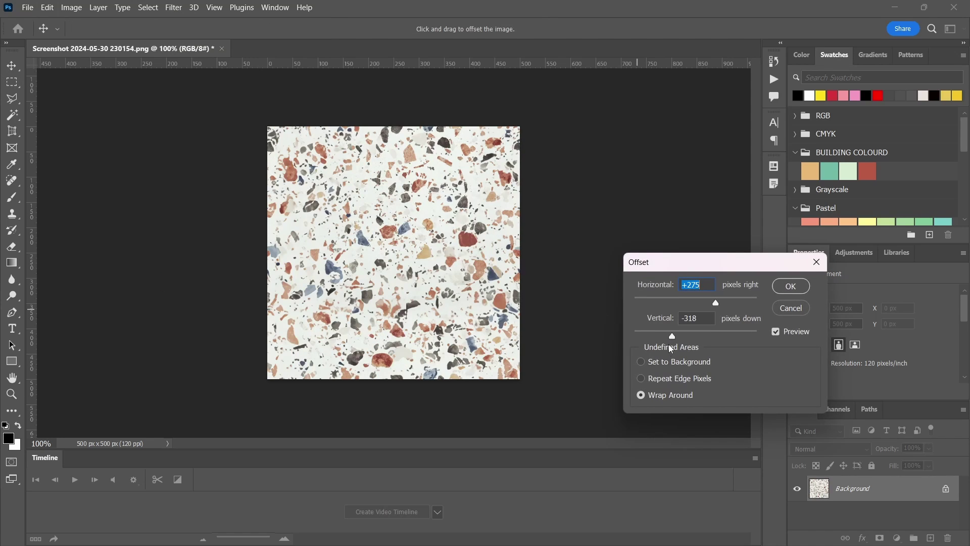
pyautogui.click(678, 338)
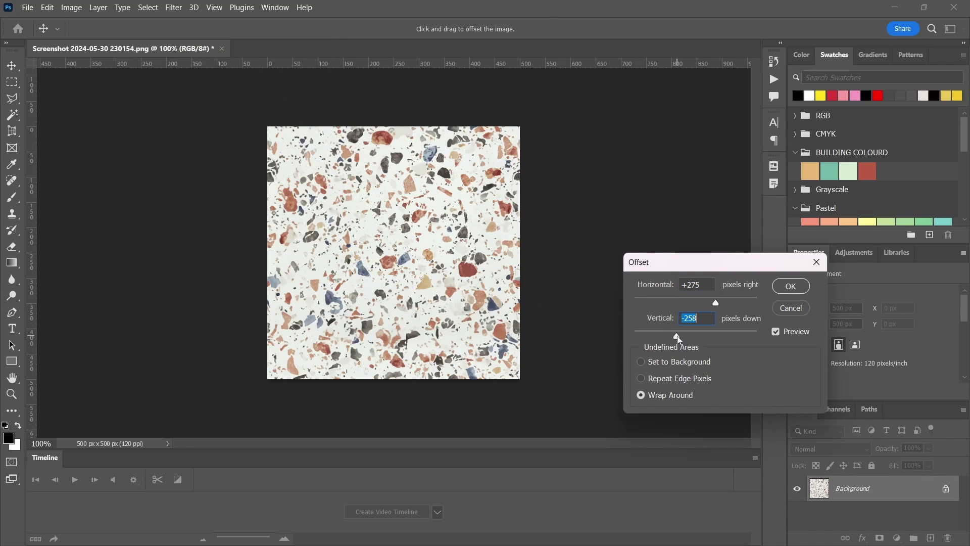
pyautogui.moveTo(678, 337); pyautogui.dragTo(668, 339)
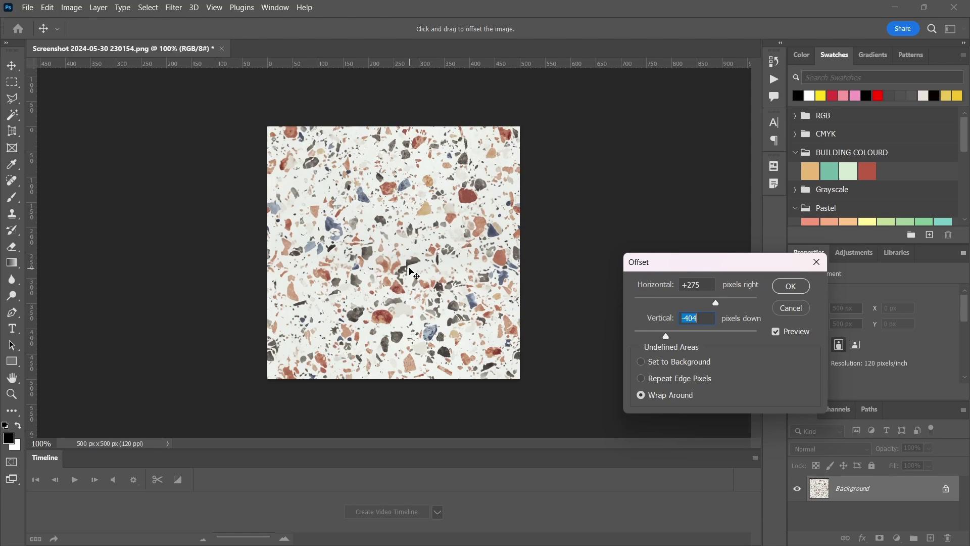
pyautogui.click(788, 290)
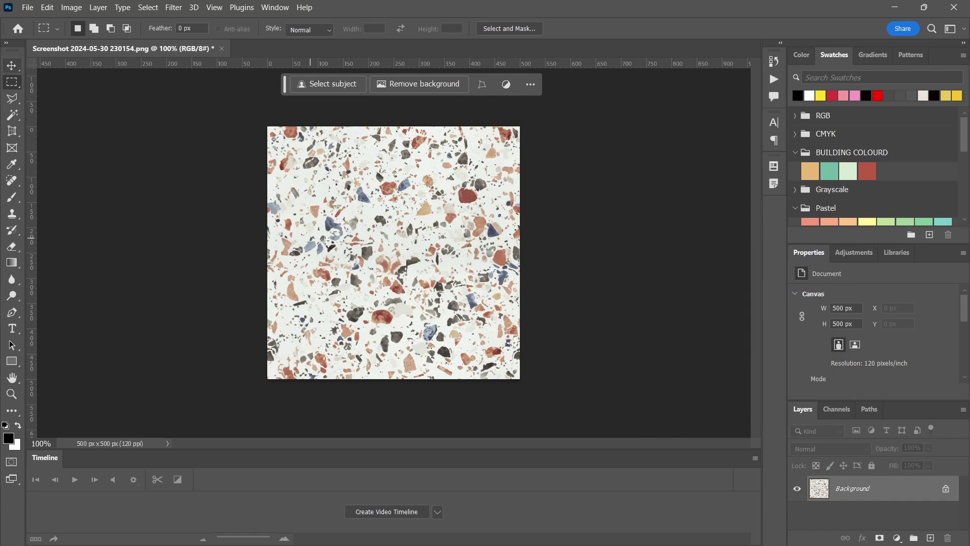
# Select the leftover seam near the tile centre and regenerate it with Generative Fill.
pyautogui.moveTo(299, 252); pyautogui.dragTo(412, 280)
pyautogui.click(329, 85)
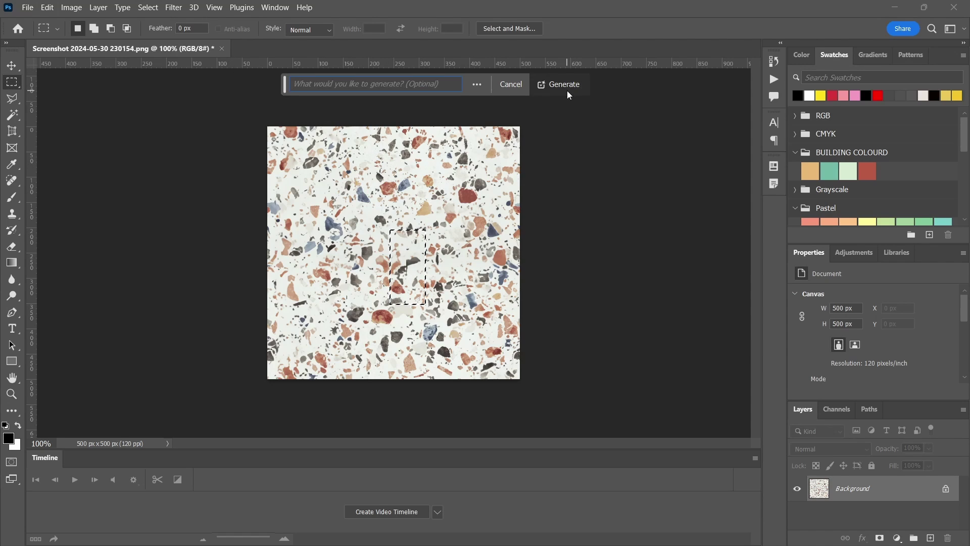
pyautogui.click(565, 84)
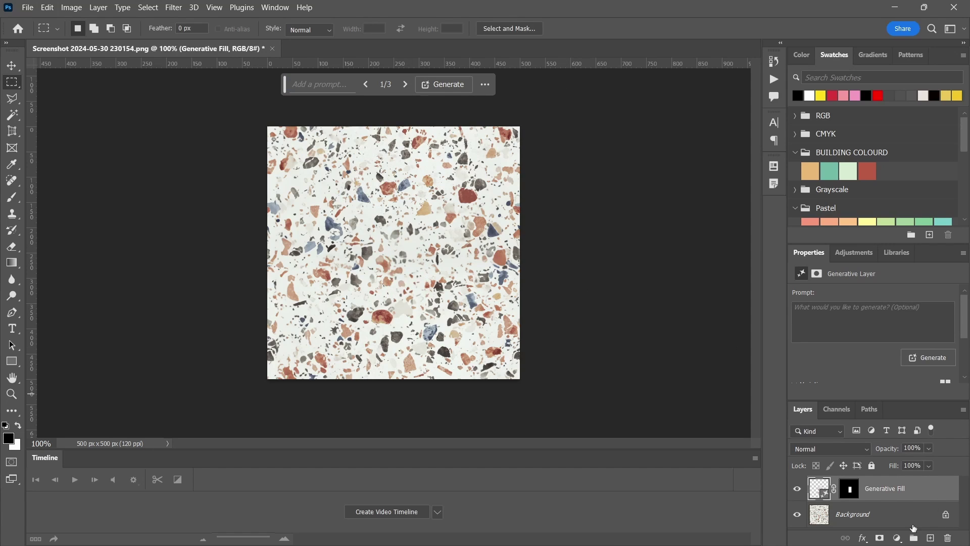
# Flatten the generated fill into the Background layer and save the tile.
pyautogui.click(883, 516)
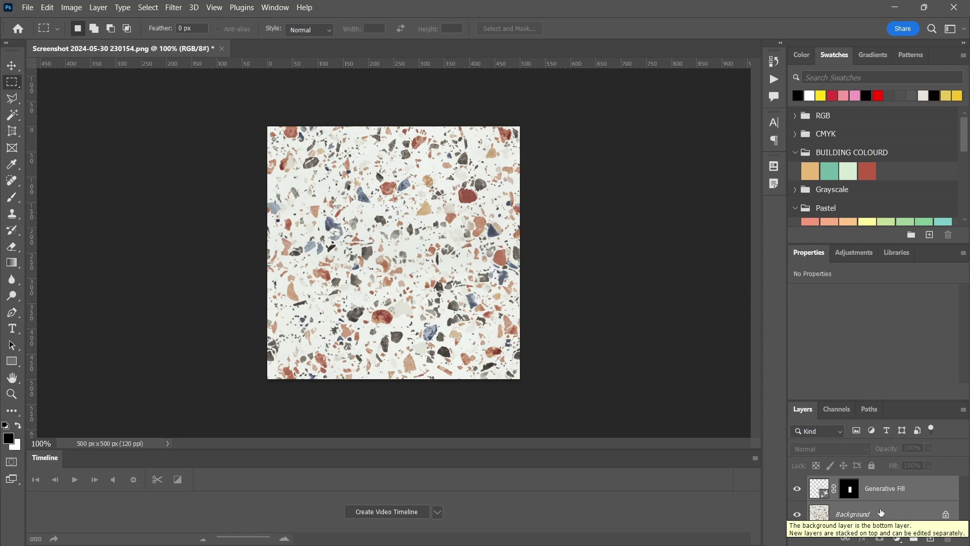
pyautogui.rightClick(881, 512)
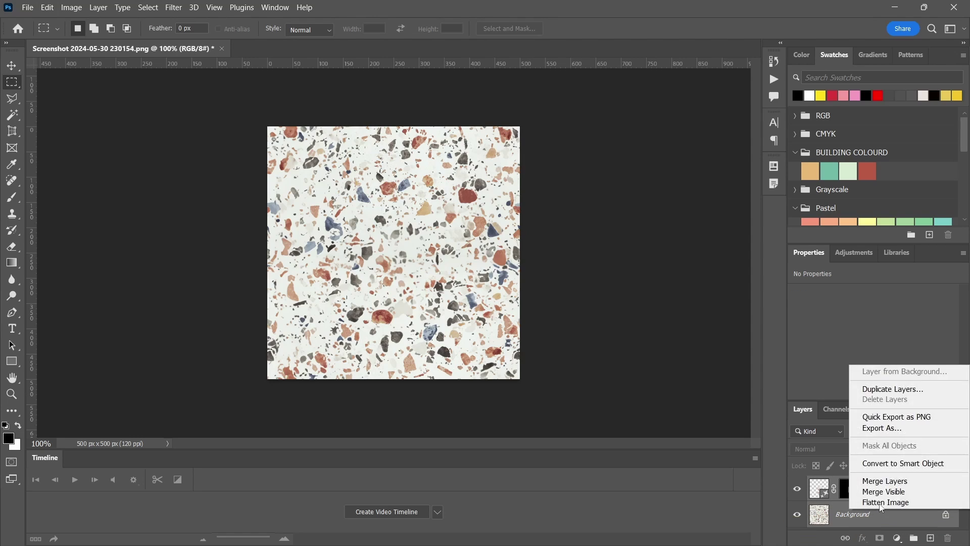
pyautogui.click(889, 502)
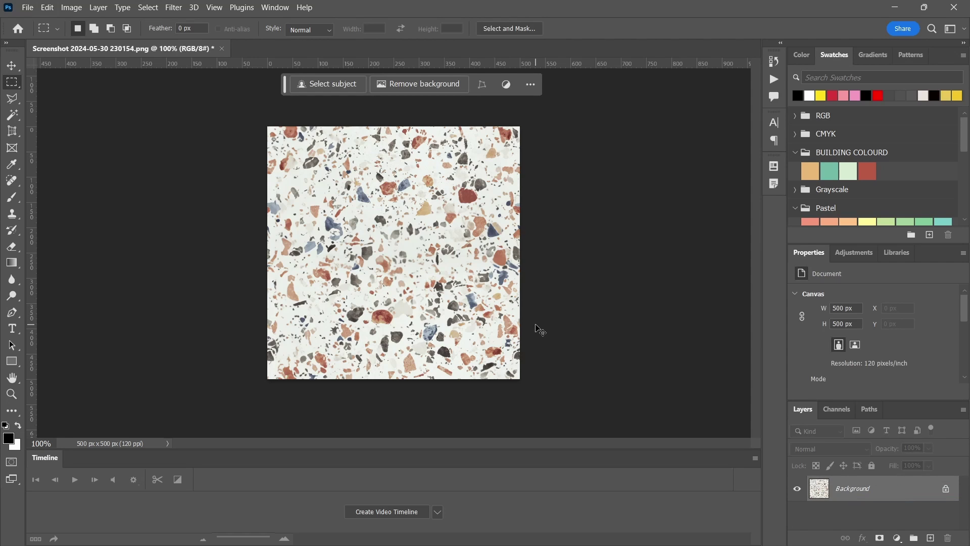
pyautogui.hotkey('ctrl', 's')
# Reload the terrazzo image in Physical.1's Bitmap node from the node material editor.
pyautogui.click(892, 9)
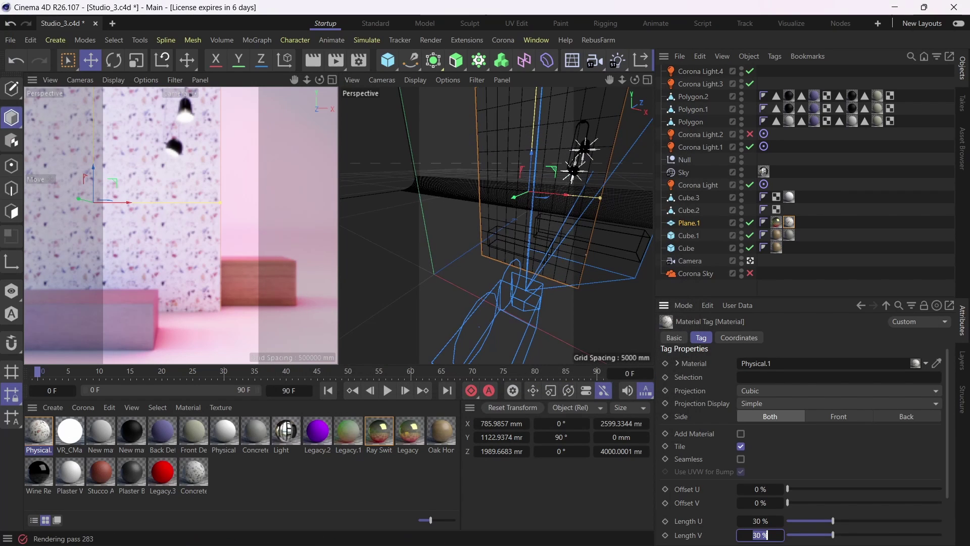
pyautogui.doubleClick(39, 432)
pyautogui.moveTo(567, 158); pyautogui.dragTo(496, 139)
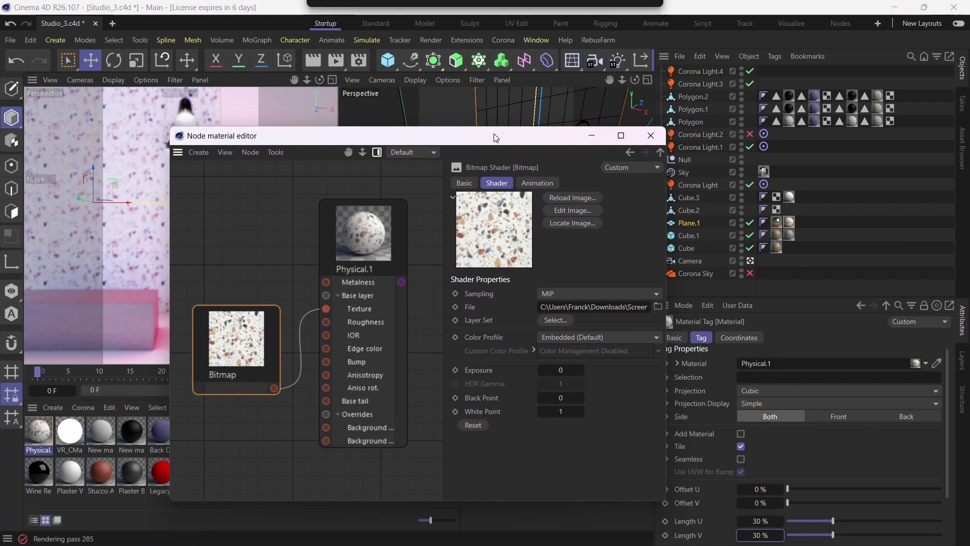
pyautogui.click(564, 197)
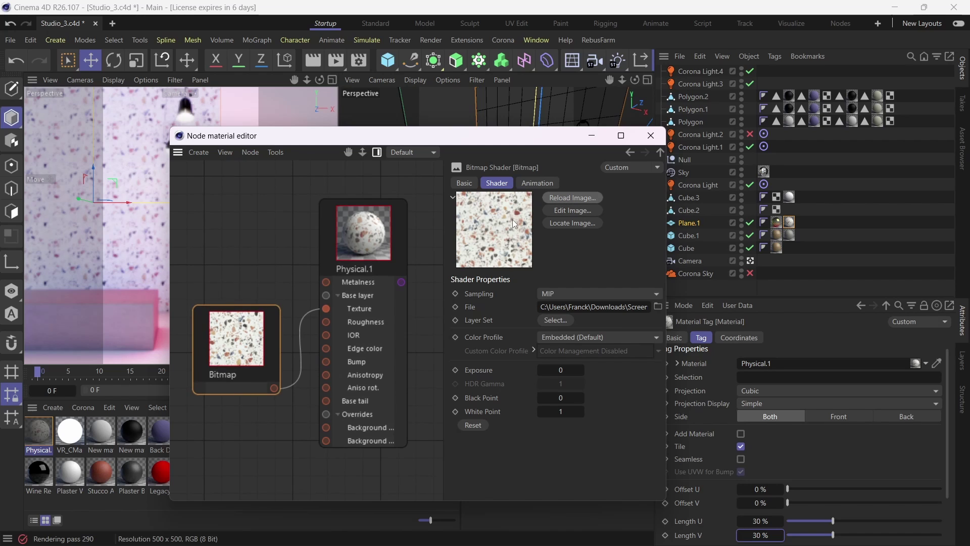
pyautogui.moveTo(502, 138); pyautogui.dragTo(831, 162)
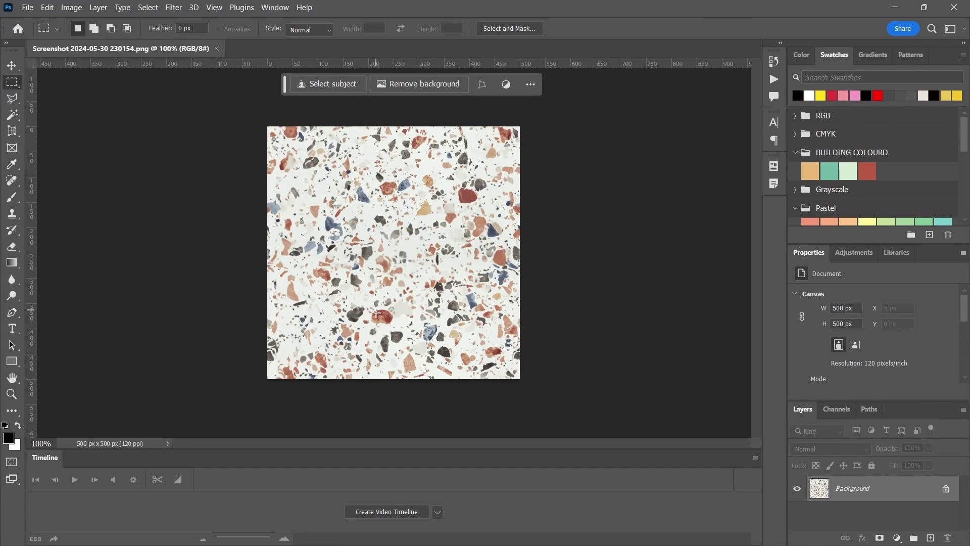
# Select two patches of the tile and regenerate them with Generative Fill.
pyautogui.moveTo(357, 293); pyautogui.dragTo(404, 332)
pyautogui.moveTo(438, 173); pyautogui.dragTo(499, 229)
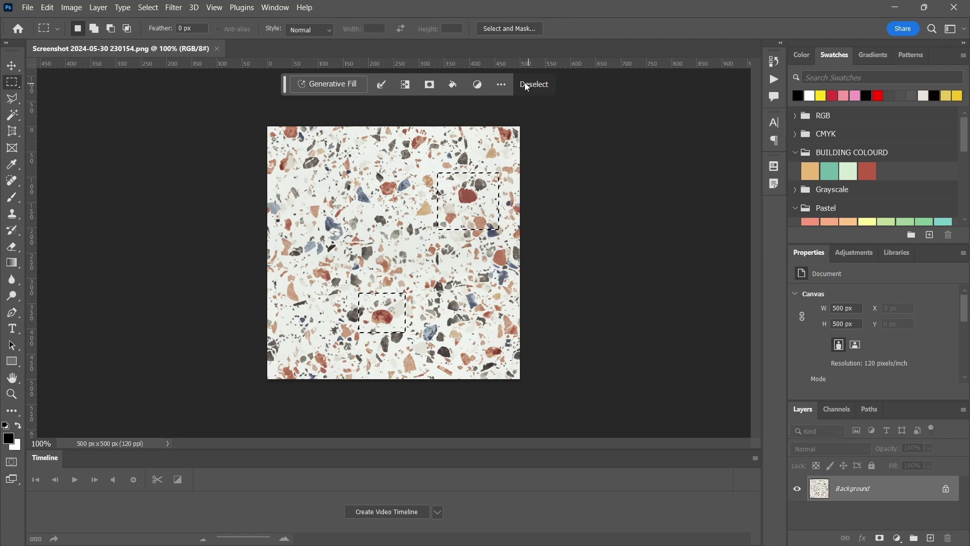
pyautogui.click(339, 88)
pyautogui.click(565, 85)
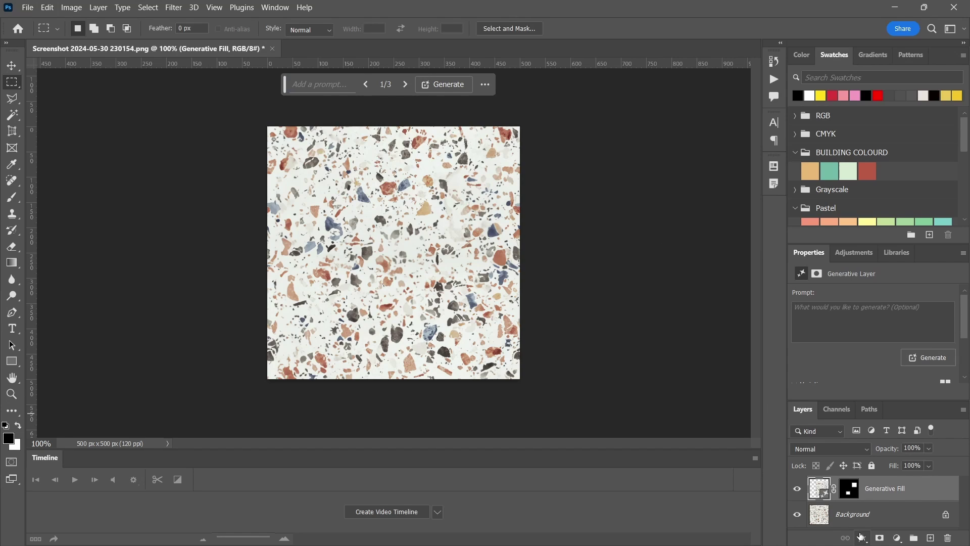
# Flatten both generated layers into the Background and save the tile.
pyautogui.keyDown('shift'); pyautogui.click(865, 521); pyautogui.keyUp('shift')
pyautogui.rightClick(851, 502)
pyautogui.click(886, 496)
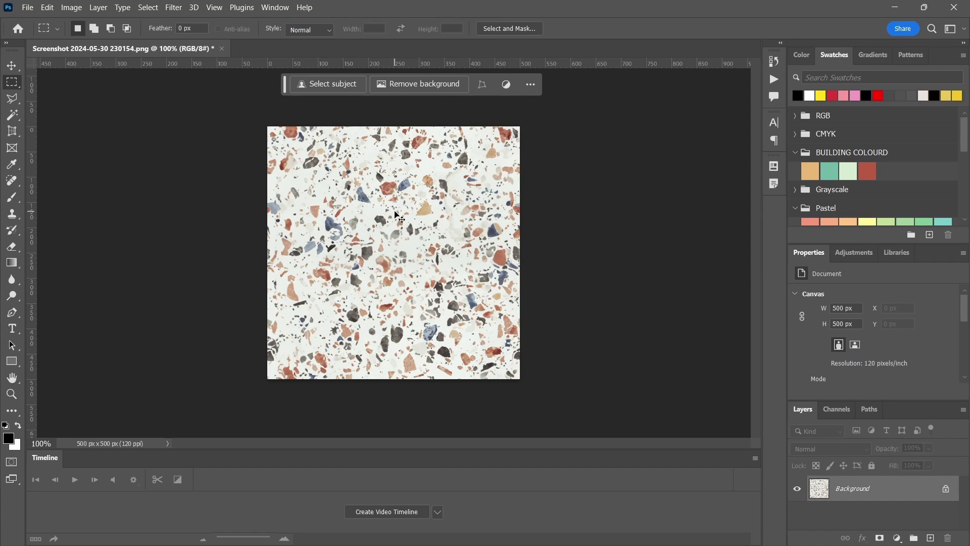
pyautogui.hotkey('ctrl', 's')
# Reload the updated terrazzo image in the Cinema 4D Bitmap node.
pyautogui.click(895, 8)
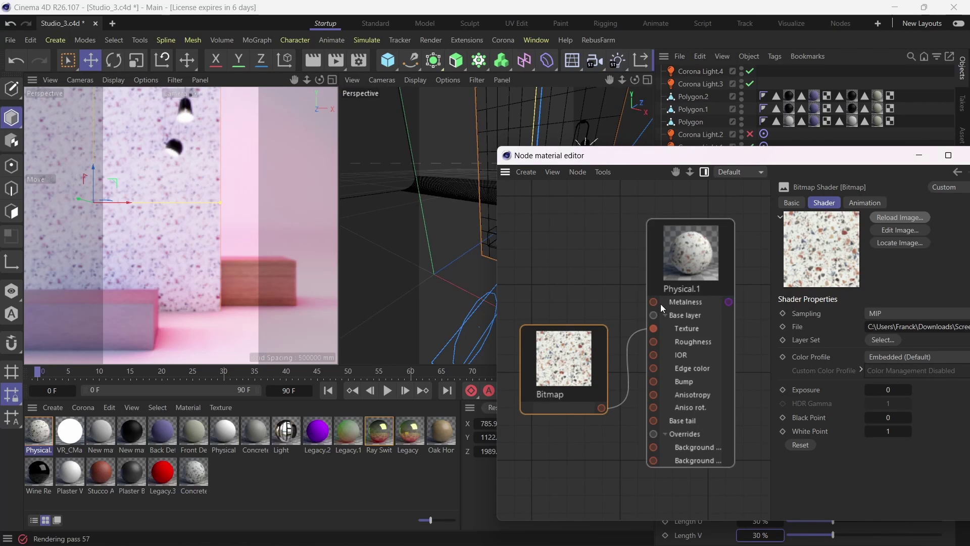
pyautogui.click(900, 217)
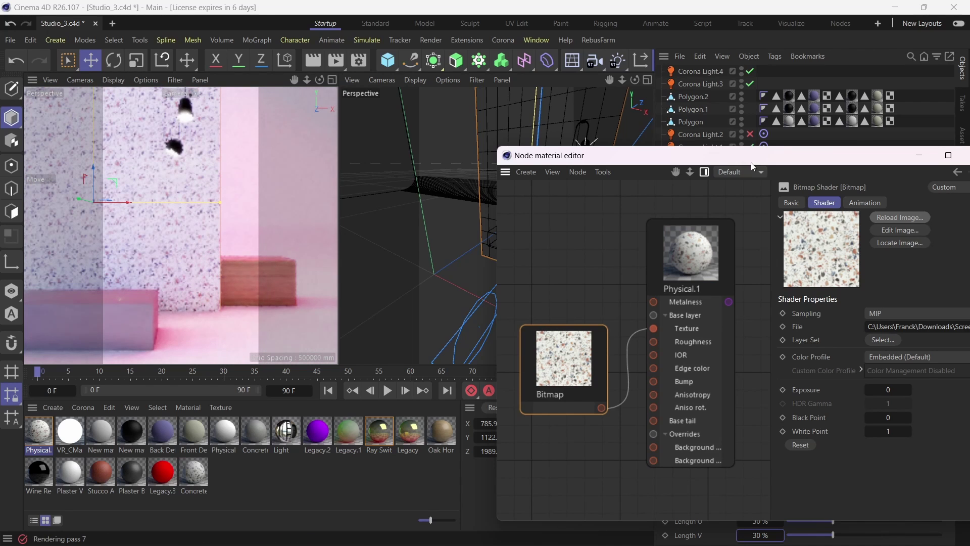
pyautogui.moveTo(753, 167); pyautogui.dragTo(448, 133)
# Set the texture's Length U and Length V to 50% on the material tag.
pyautogui.click(772, 521)
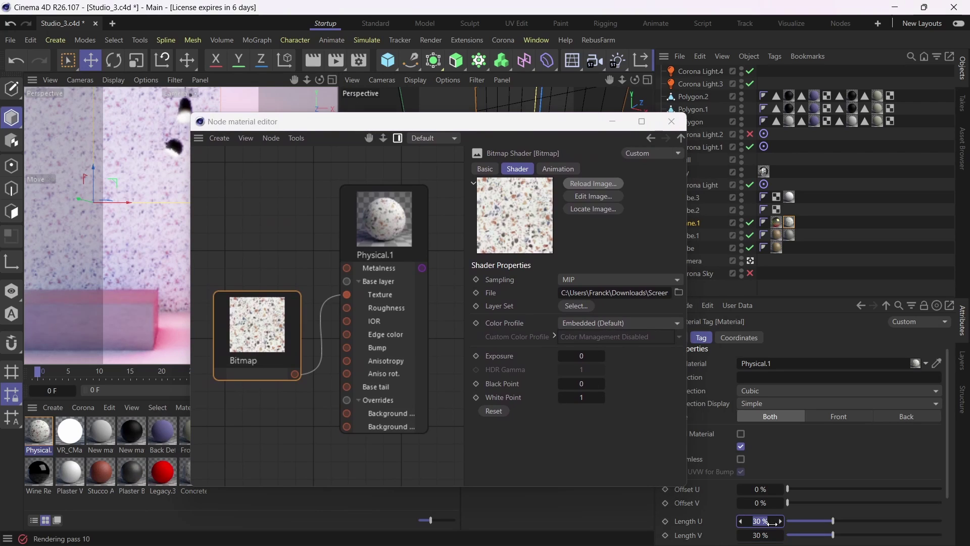
pyautogui.write('50')
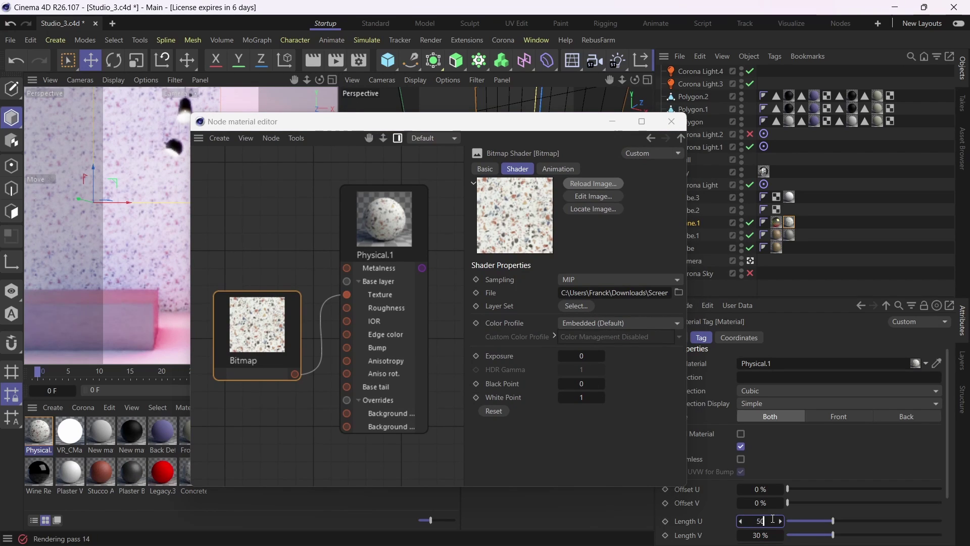
pyautogui.press('Tab')
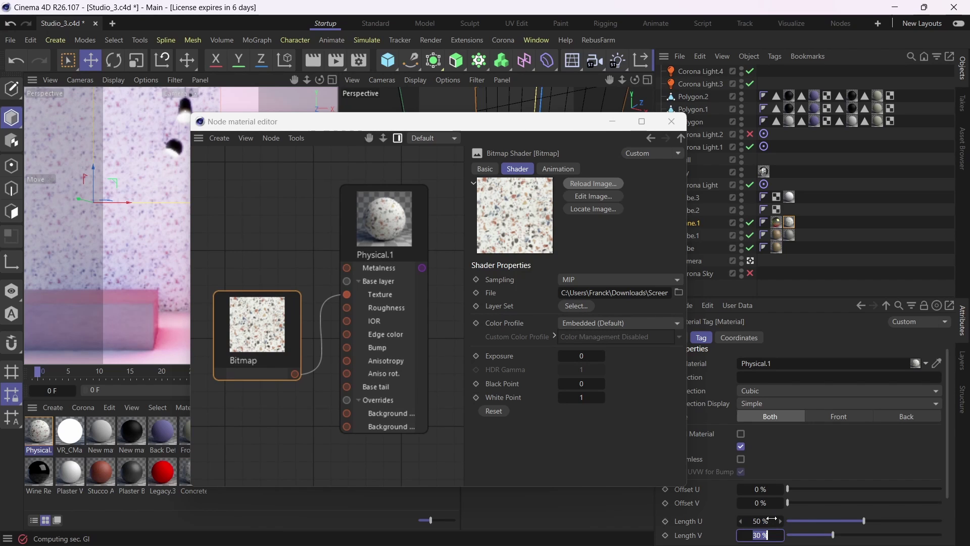
pyautogui.write('50')
pyautogui.press('Return')
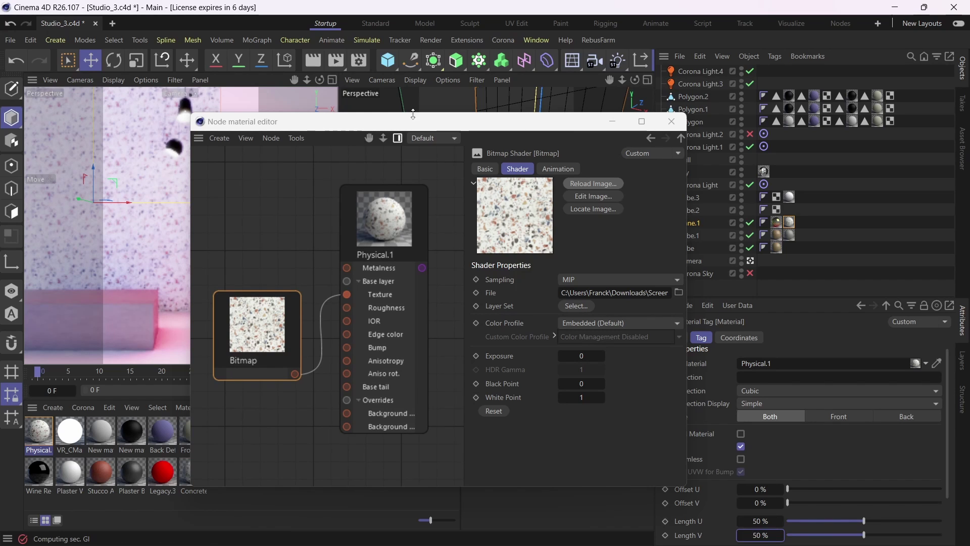
pyautogui.moveTo(412, 126); pyautogui.dragTo(717, 138)
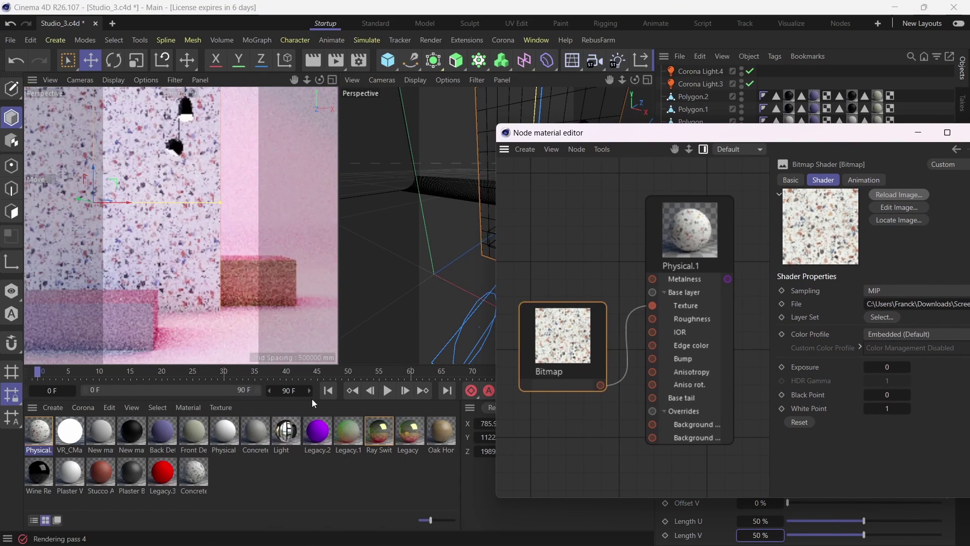
pyautogui.moveTo(348, 365); pyautogui.dragTo(349, 378)
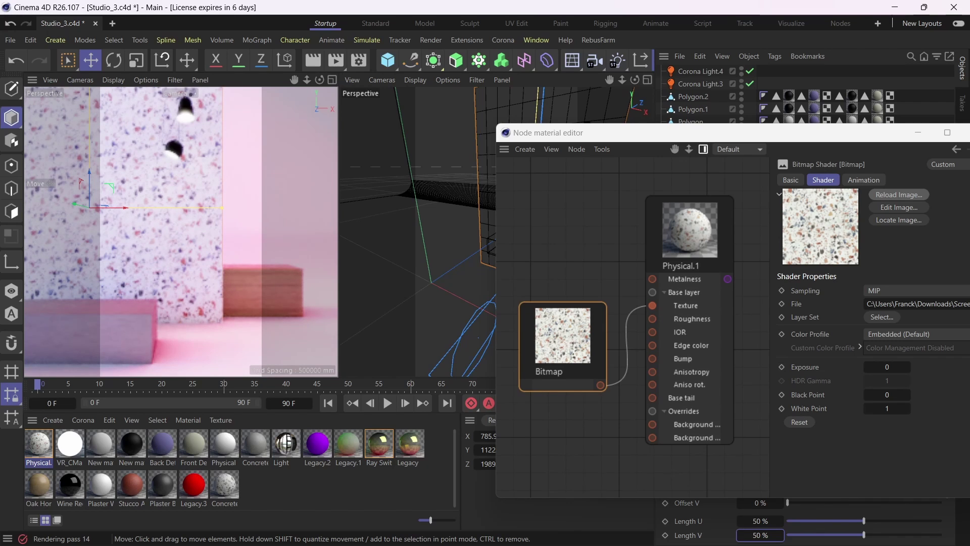
# Search Google for UPSCAYL in a new Chrome tab.
pyautogui.hotkey('alt', 'Tab')
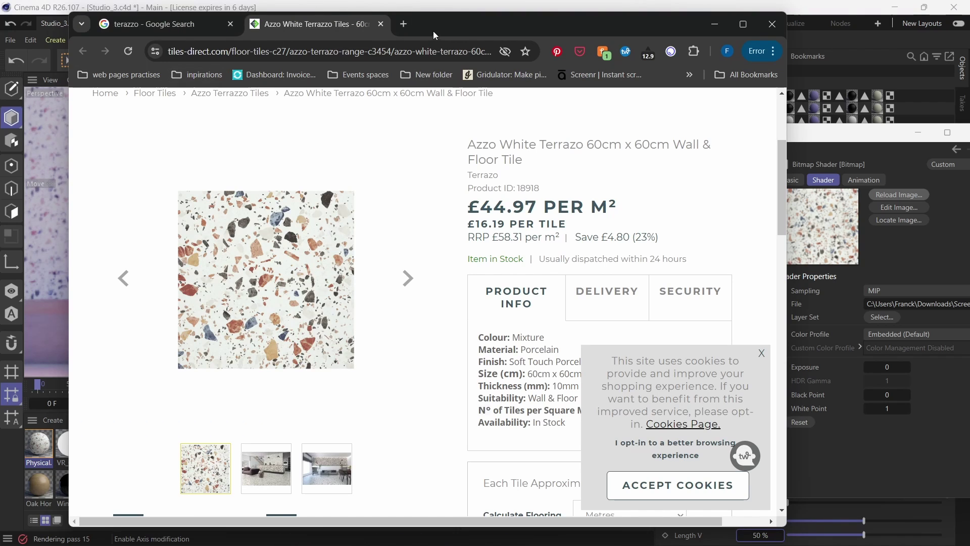
pyautogui.moveTo(433, 28); pyautogui.dragTo(416, 22)
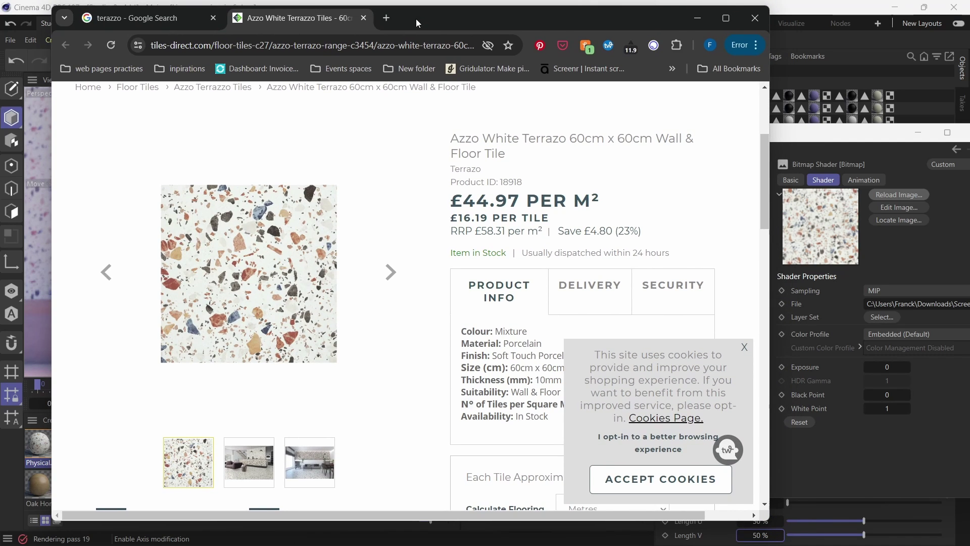
pyautogui.hotkey('ctrl', 't')
pyautogui.write('UP')
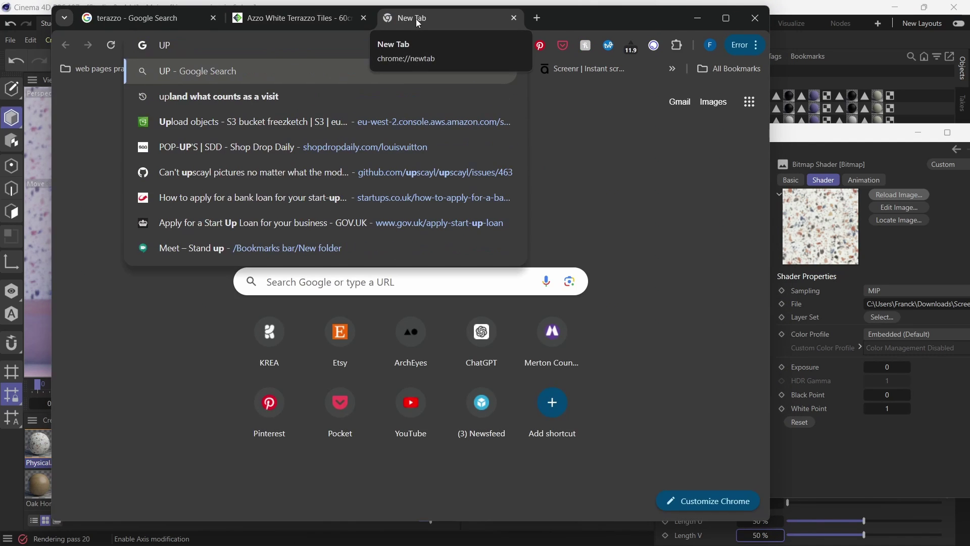
pyautogui.write('SCAYL')
pyautogui.press('Return')
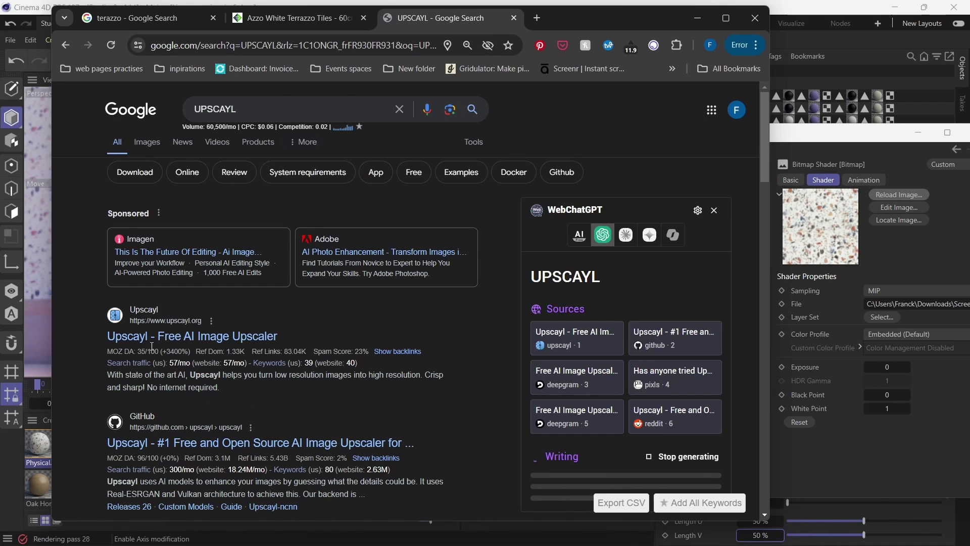
# Open the upscayl.org result, skim the page, then bring Cinema 4D back in front.
pyautogui.click(237, 336)
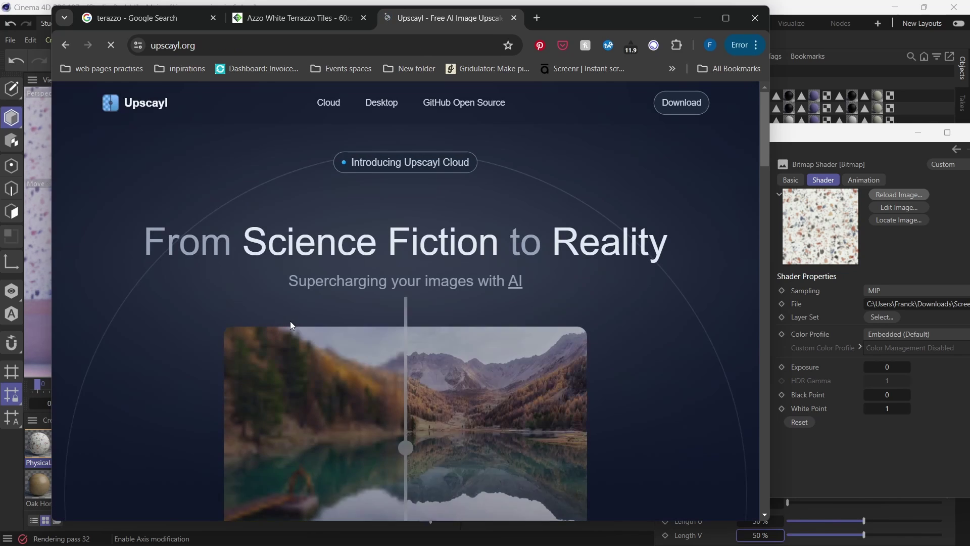
pyautogui.scroll(-1, 300, 317)
pyautogui.scroll(-2, 300, 317)
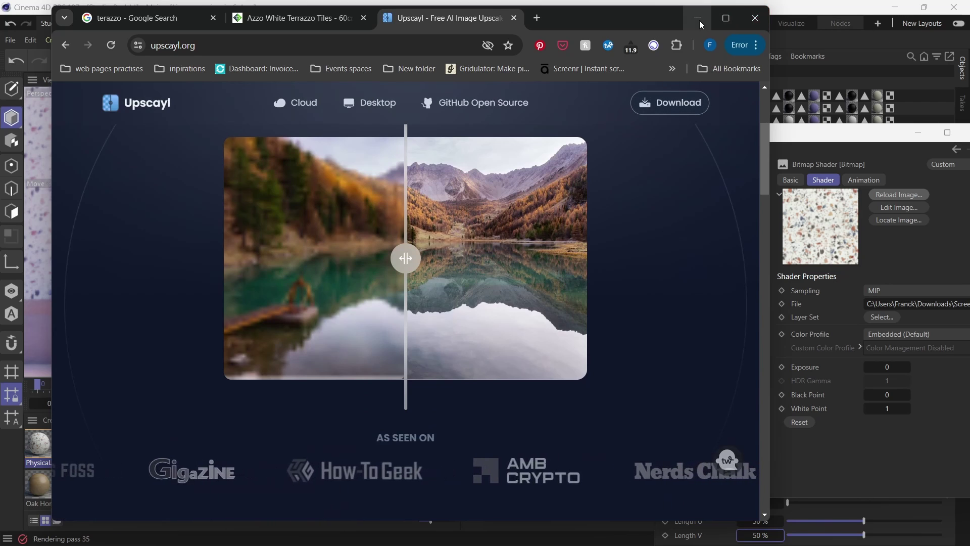
pyautogui.click(725, 18)
pyautogui.click(226, 92)
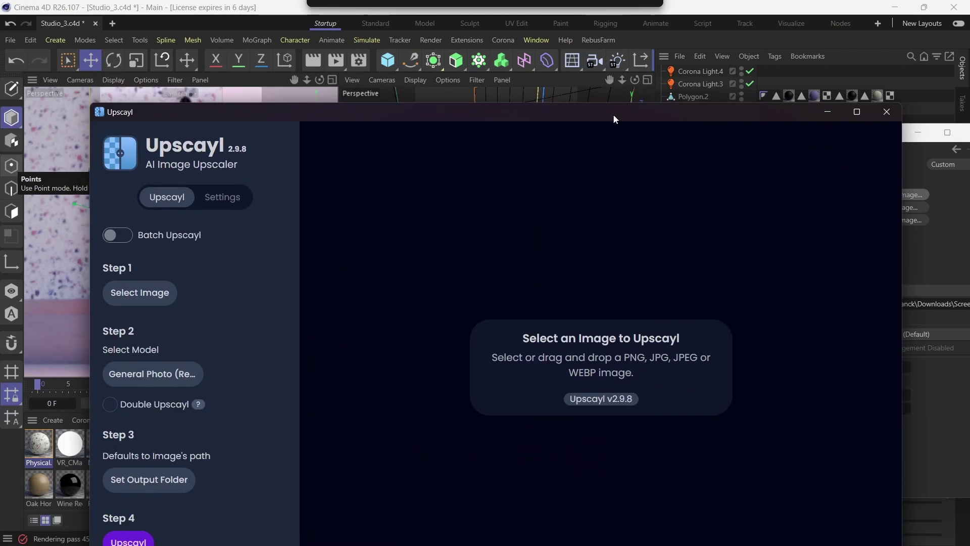
# Load the terrazzo tile into Upscayl and check Image Scale for a 2000x2000 output.
pyautogui.moveTo(613, 114); pyautogui.dragTo(537, 38)
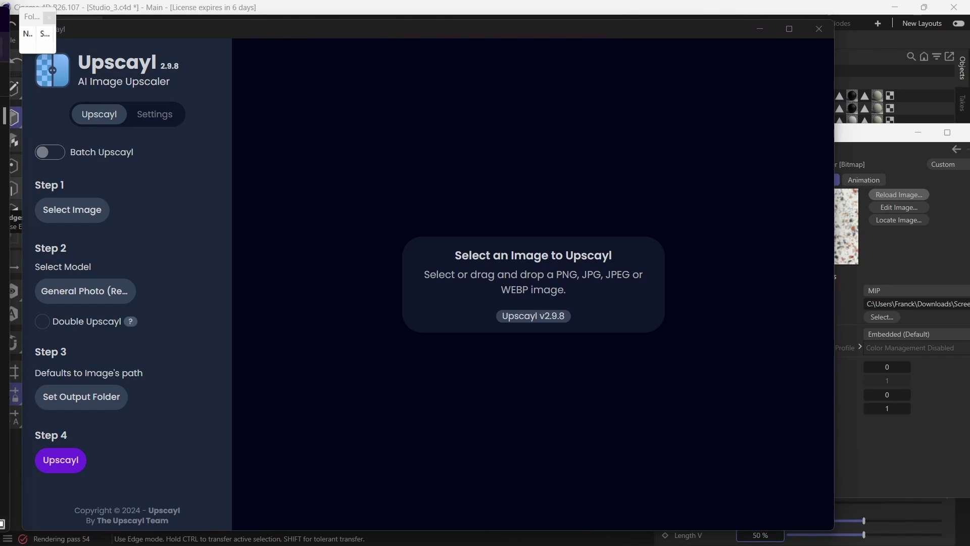
pyautogui.moveTo(548, 309); pyautogui.dragTo(503, 261)
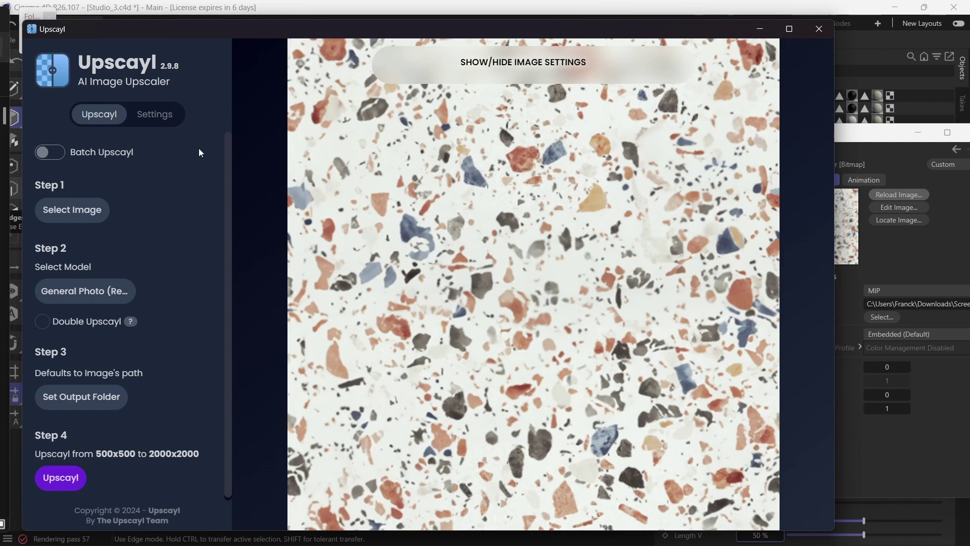
pyautogui.click(150, 117)
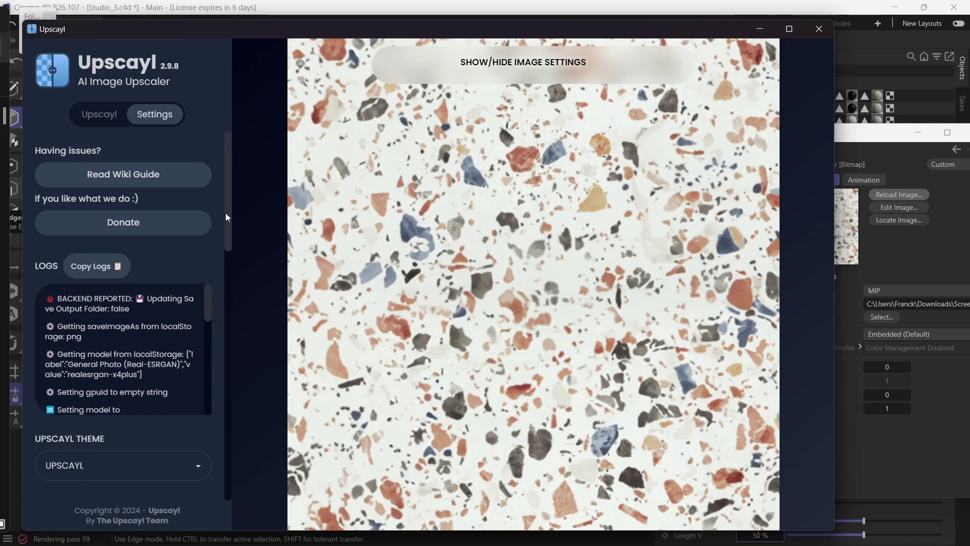
pyautogui.moveTo(226, 213); pyautogui.dragTo(225, 316)
pyautogui.scroll(-3, 258, 300)
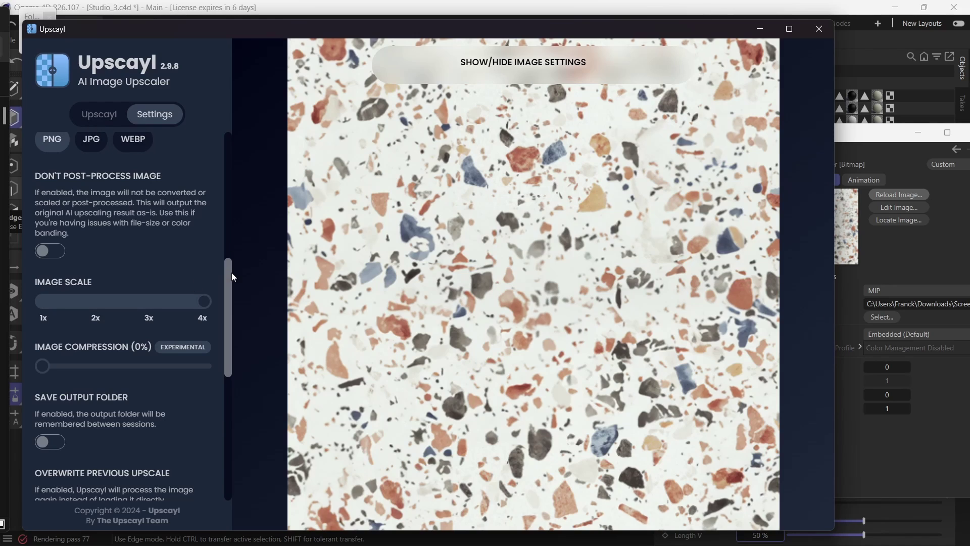
pyautogui.moveTo(231, 271); pyautogui.dragTo(232, 197)
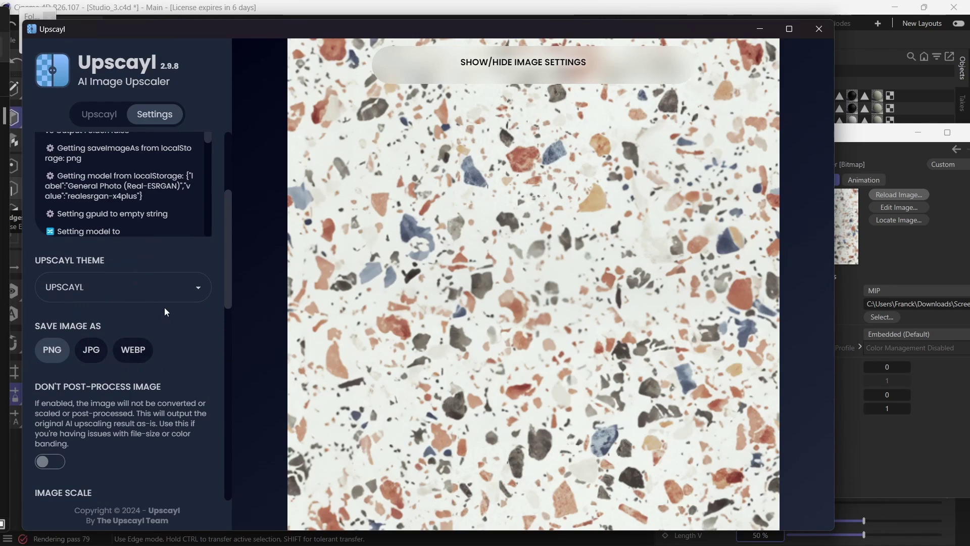
pyautogui.moveTo(229, 296); pyautogui.dragTo(123, 124)
pyautogui.click(94, 116)
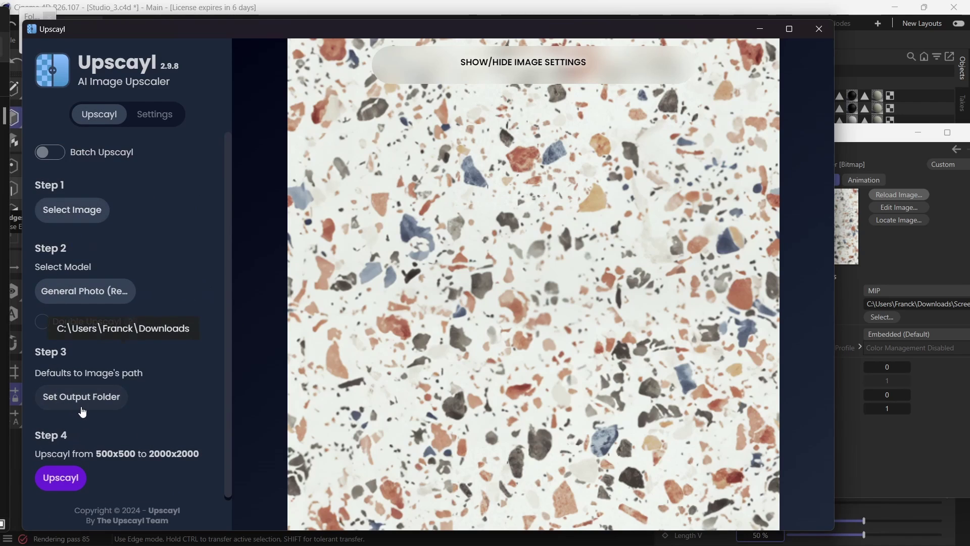
# Upscale the terrazzo tile to 2000x2000 and compare it with the original using the slider.
pyautogui.click(68, 481)
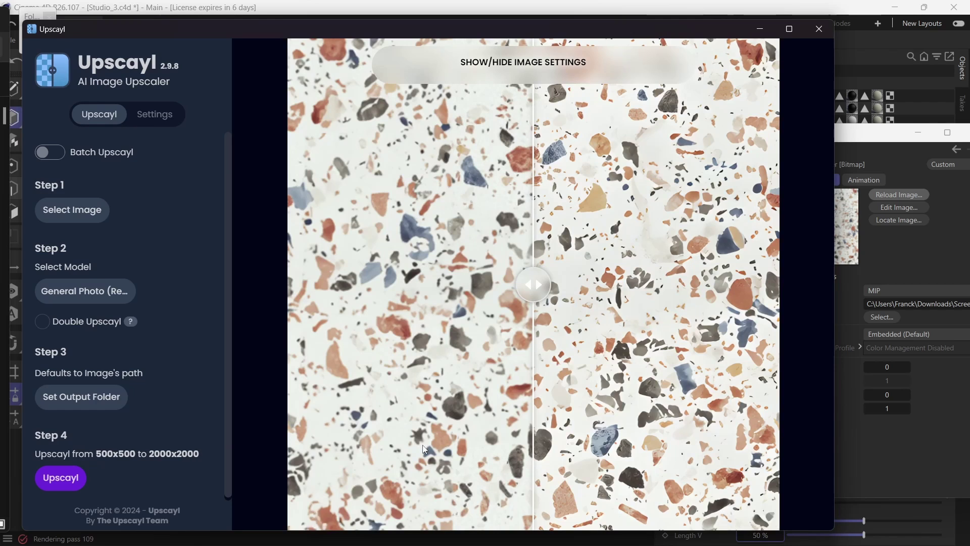
pyautogui.moveTo(536, 289); pyautogui.dragTo(289, 348)
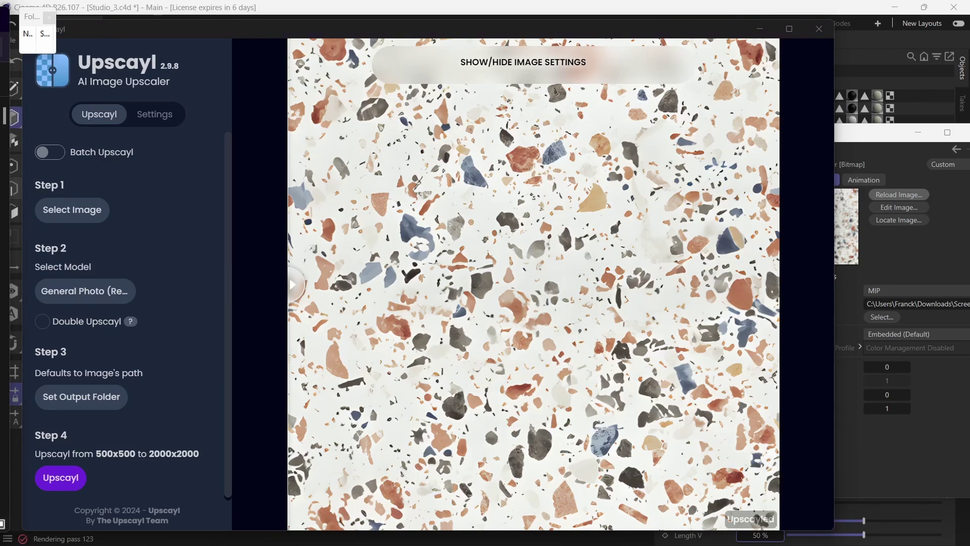
# Load the 2000x2000 result, set Image Scale to 2x and upscale it to 4000x4000.
pyautogui.moveTo(2, 204); pyautogui.dragTo(523, 326)
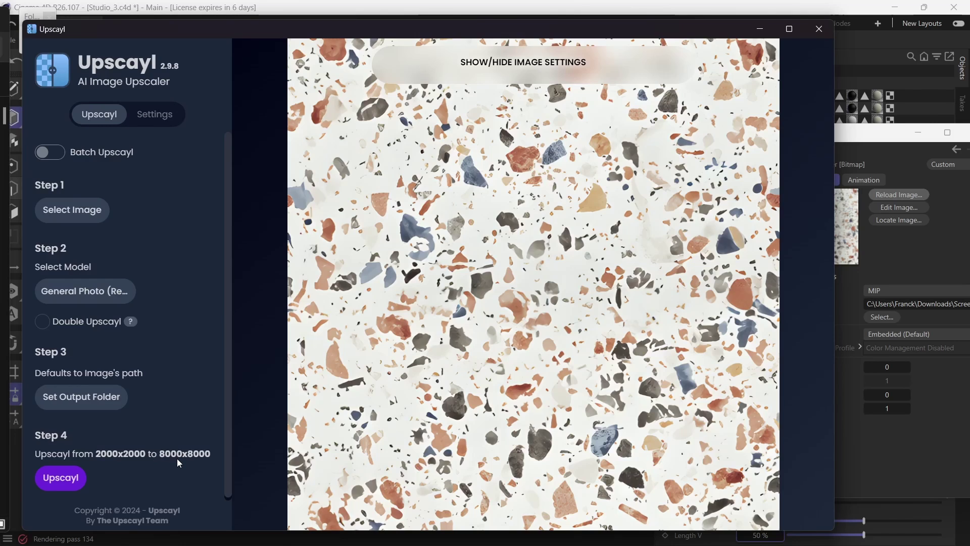
pyautogui.click(155, 116)
pyautogui.moveTo(231, 214); pyautogui.dragTo(221, 364)
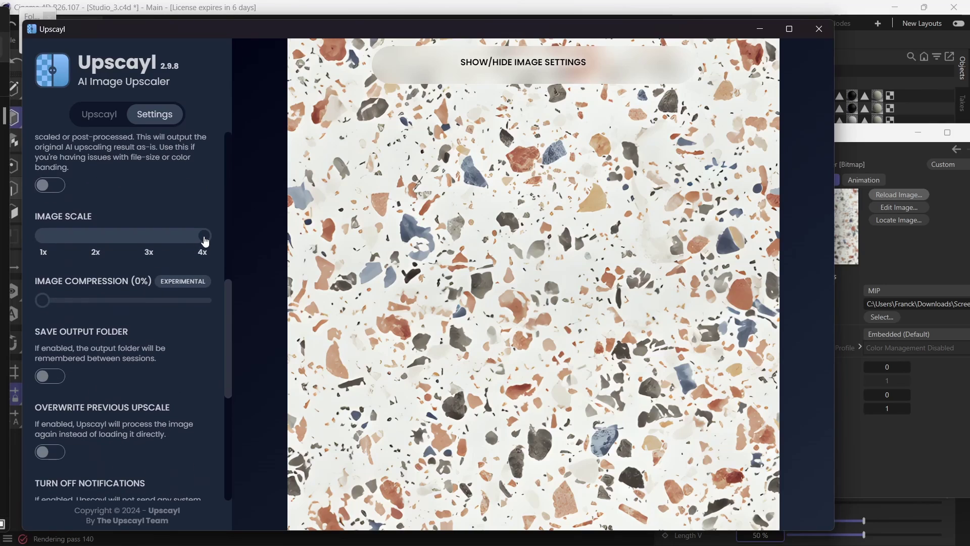
pyautogui.moveTo(205, 241); pyautogui.dragTo(99, 241)
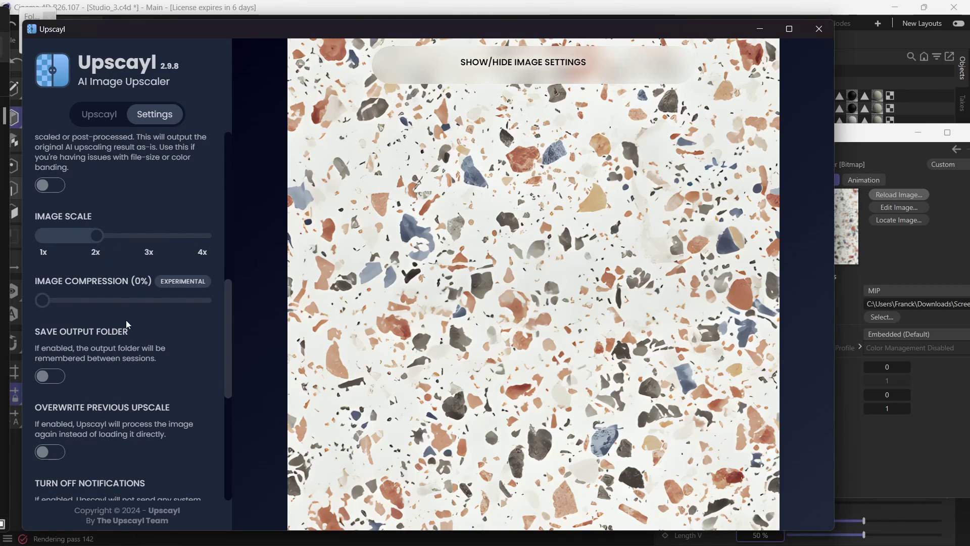
pyautogui.click(108, 116)
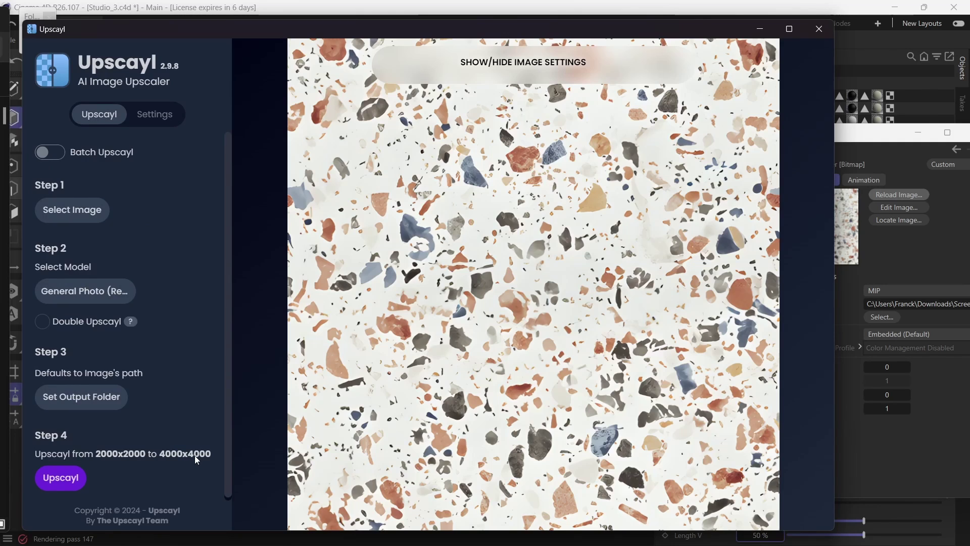
pyautogui.click(60, 478)
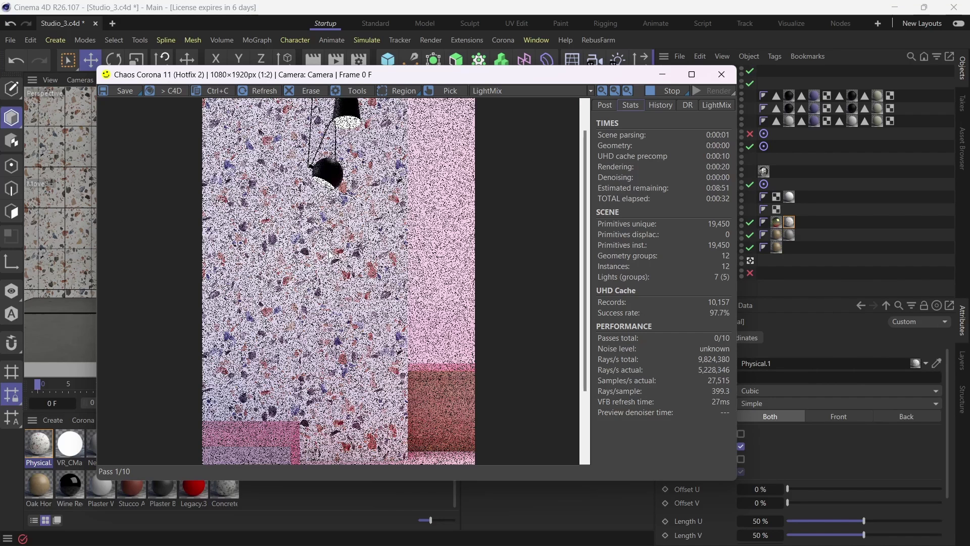
# Maximize the Corona frame buffer to review the terrazzo wall render.
pyautogui.click(692, 75)
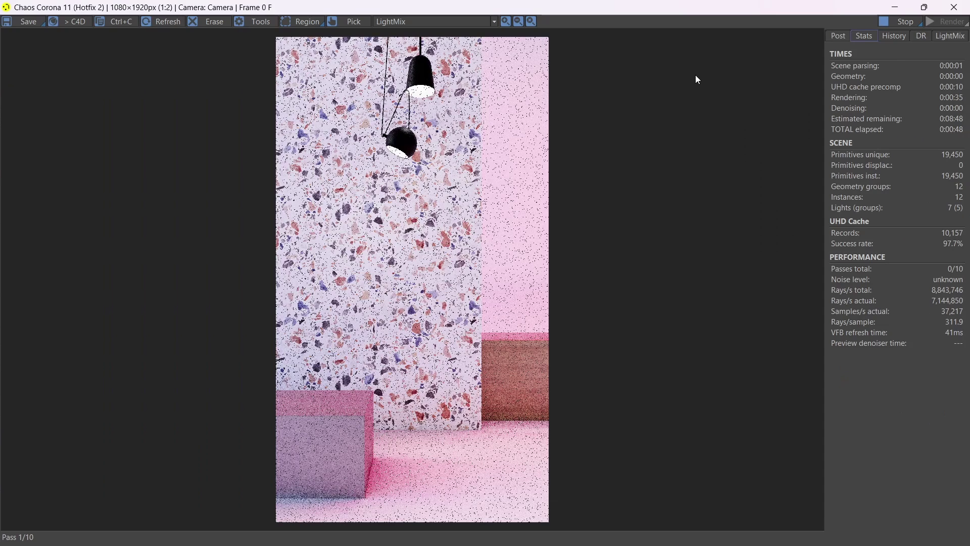